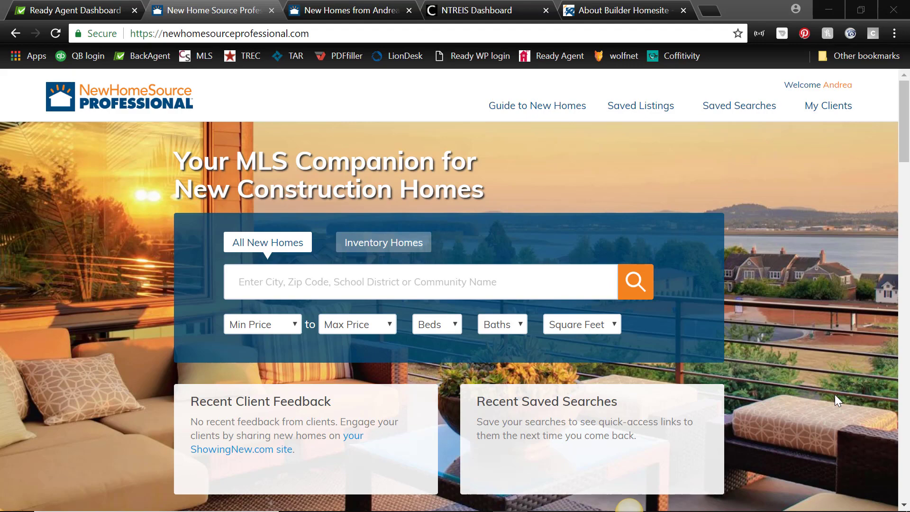
# Step: Show the Builder Homesite About page with the 25 consortium builders' 67 brands and logos
pyautogui.click(616, 11)
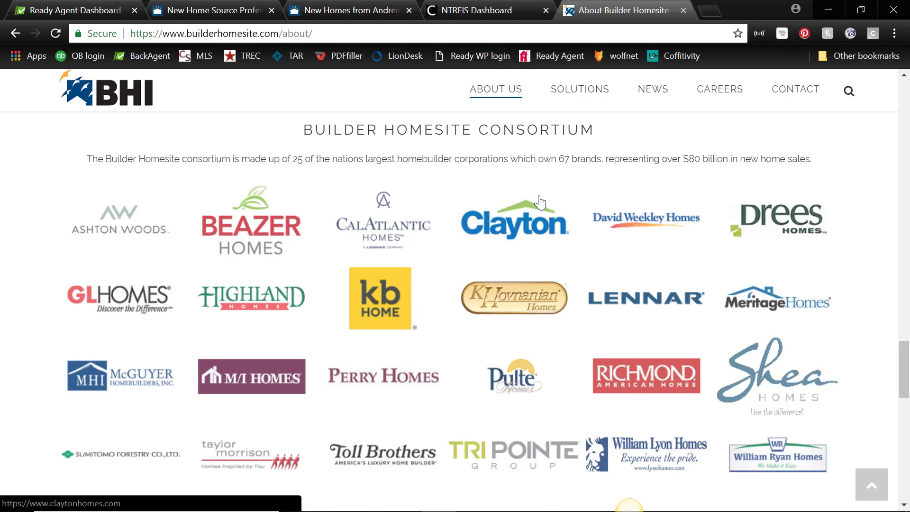
# Step: Find NewHomeSource Professional under Additional Products and Partners on the NTREIS dashboard, then return to its site
pyautogui.click(478, 10)
pyautogui.scroll(-2, 479, 189)
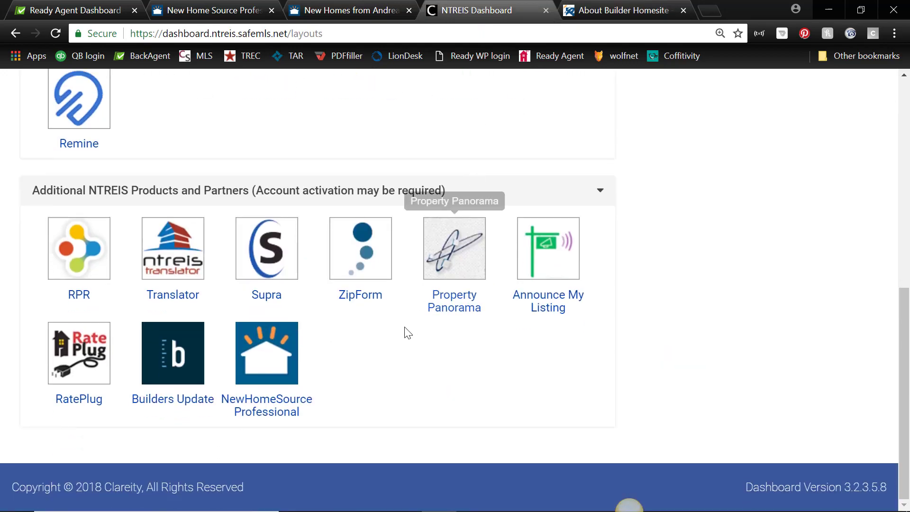
pyautogui.scroll(8, 589, 359)
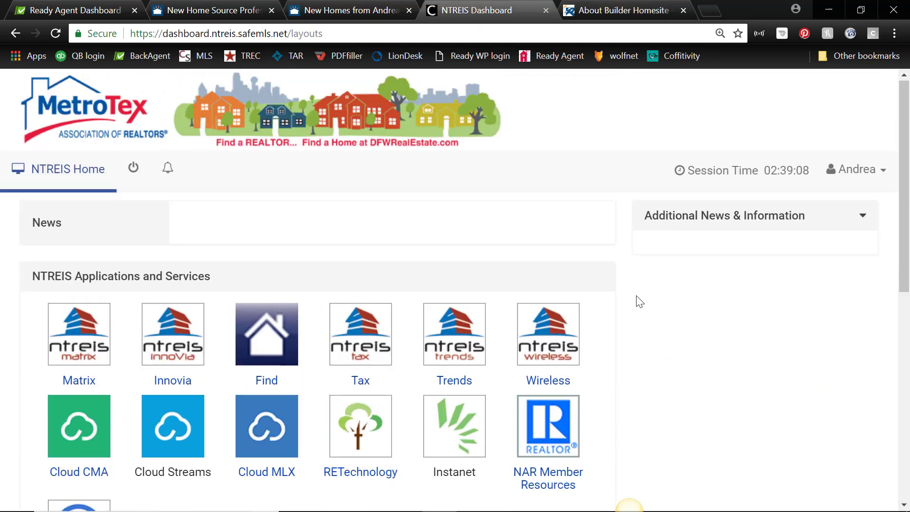
pyautogui.scroll(-1, 639, 302)
pyautogui.scroll(-7, 638, 303)
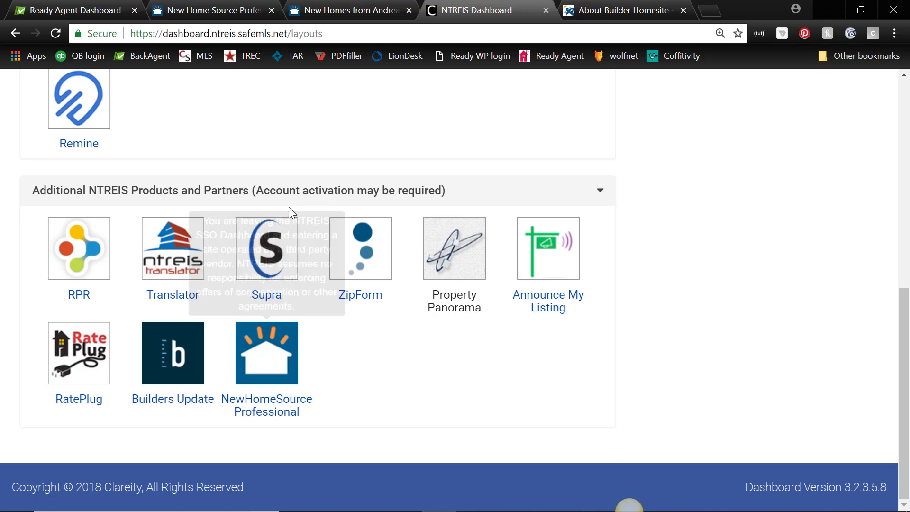
pyautogui.click(225, 14)
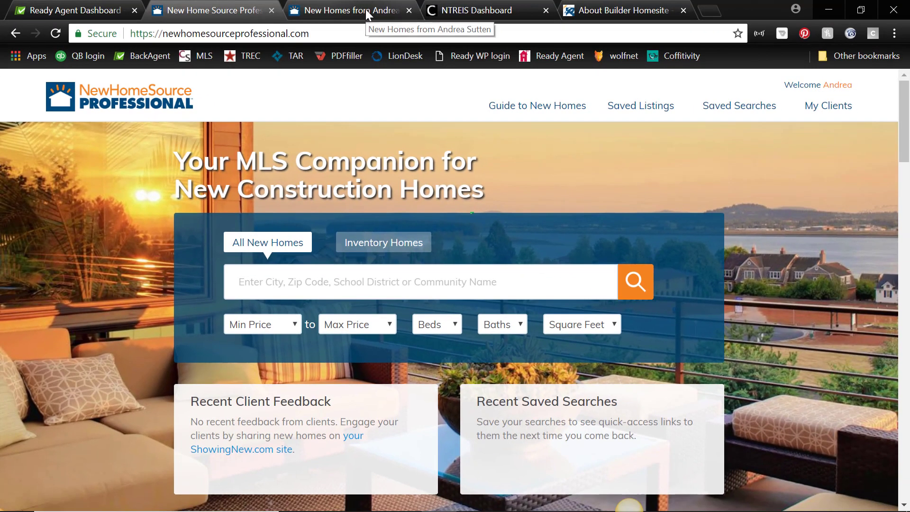
# Step: Preview the agent's ShowingNew.com site, then return to NewHomeSource Professional with Fort Worth, TX Area entered
pyautogui.click(609, 16)
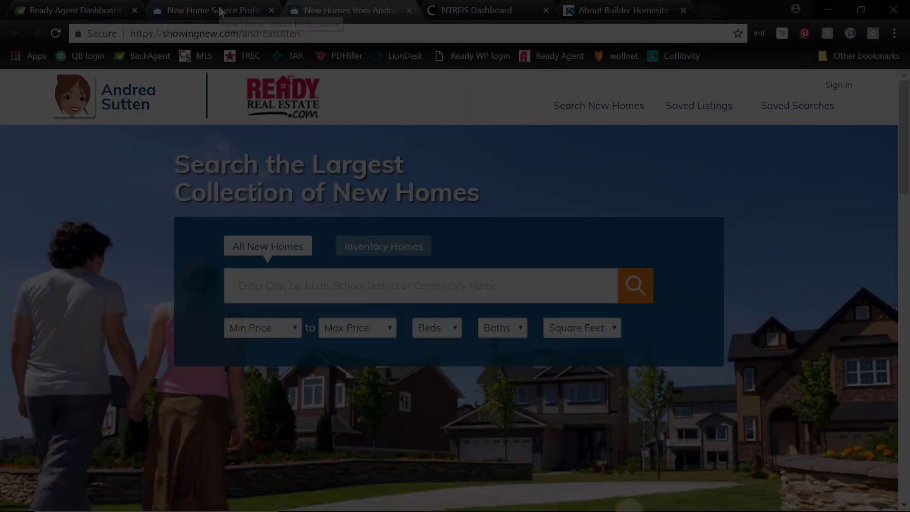
pyautogui.click(219, 11)
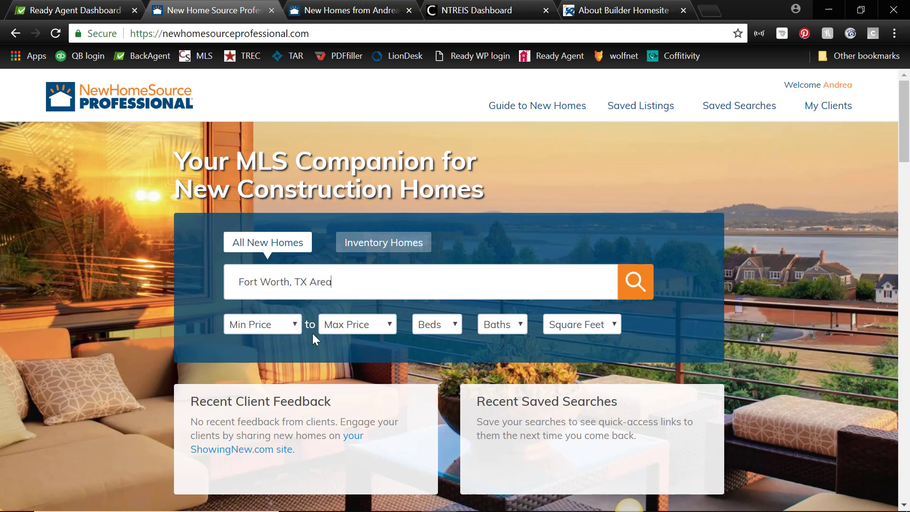
# Step: Search Fort Worth new homes with Min Price $400,000 and Max Price $900,000
pyautogui.click(293, 327)
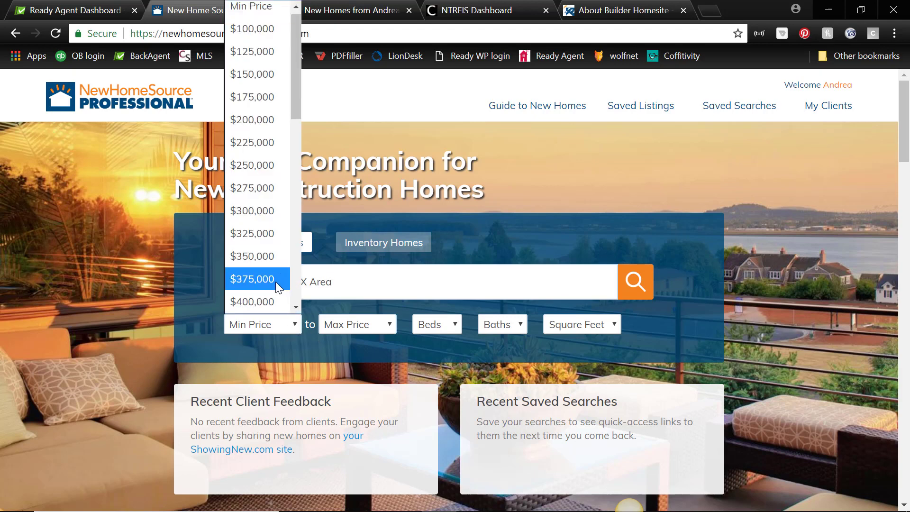
pyautogui.click(263, 302)
pyautogui.click(382, 327)
pyautogui.scroll(-5, 360, 237)
pyautogui.click(356, 294)
pyautogui.click(636, 284)
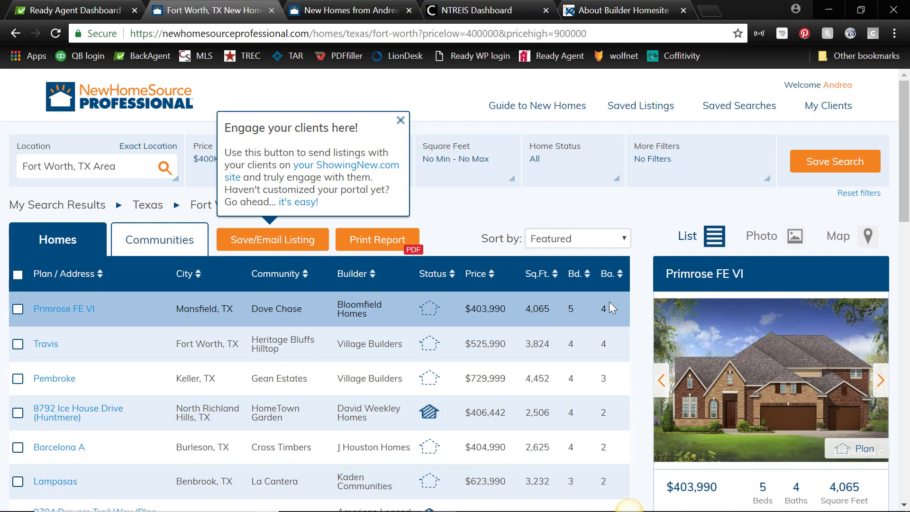
# Step: Load the Travis home into the detail panel and check the Home Status filter options
pyautogui.scroll(-4, 607, 304)
pyautogui.scroll(2, 609, 310)
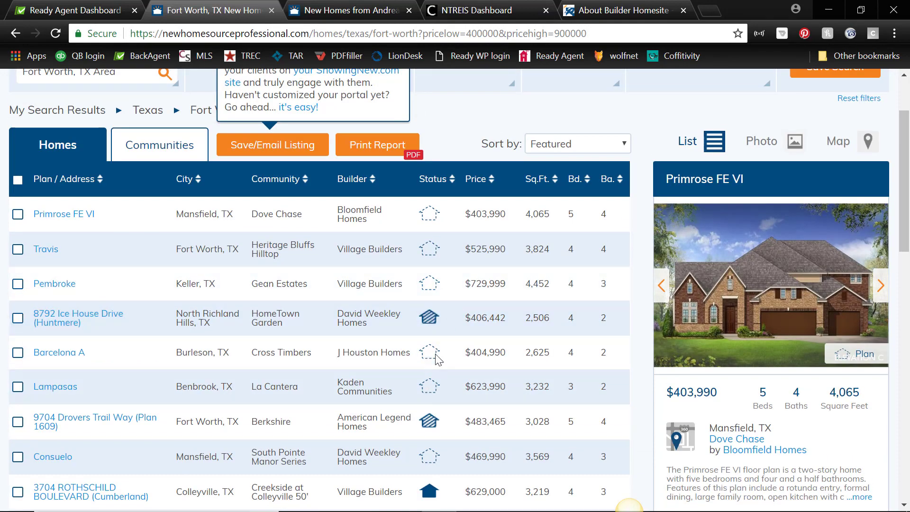
pyautogui.click(436, 260)
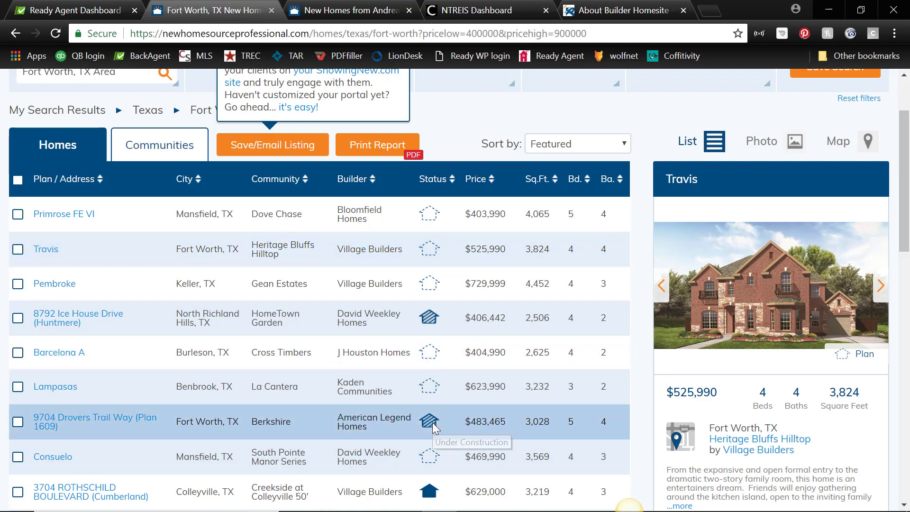
pyautogui.scroll(-2, 432, 422)
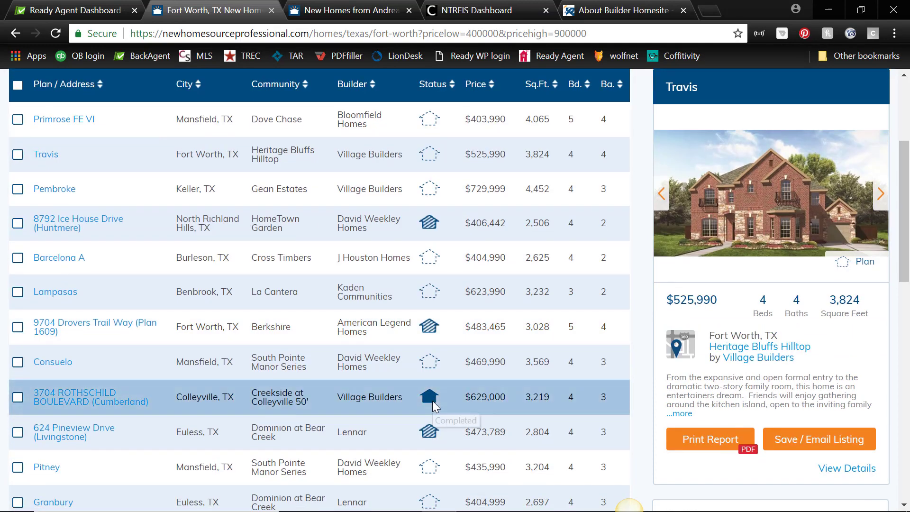
pyautogui.scroll(4, 433, 400)
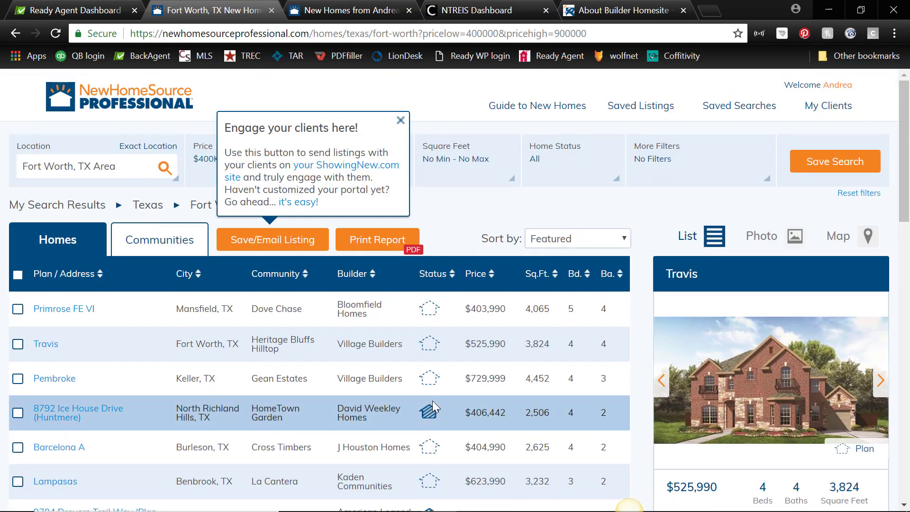
pyautogui.click(610, 169)
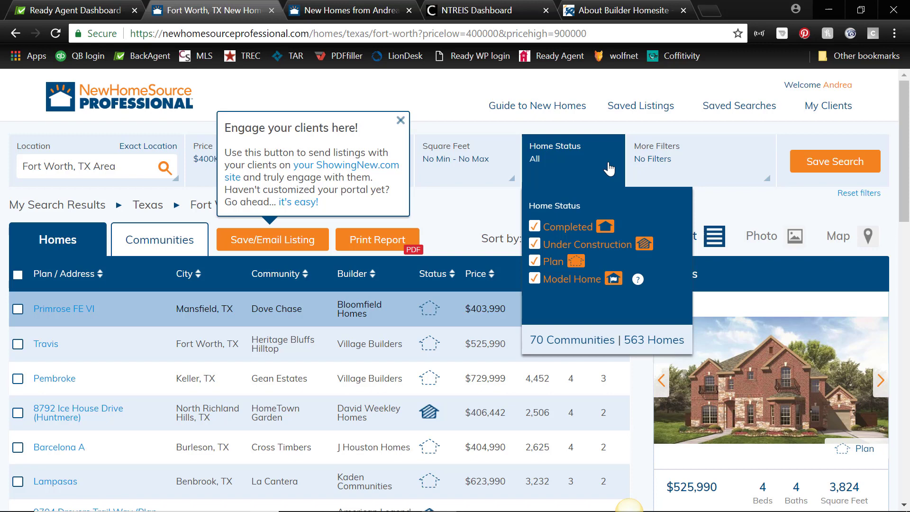
# Step: View the 563 Fort Worth results on the map, then switch back to photo cards
pyautogui.click(789, 235)
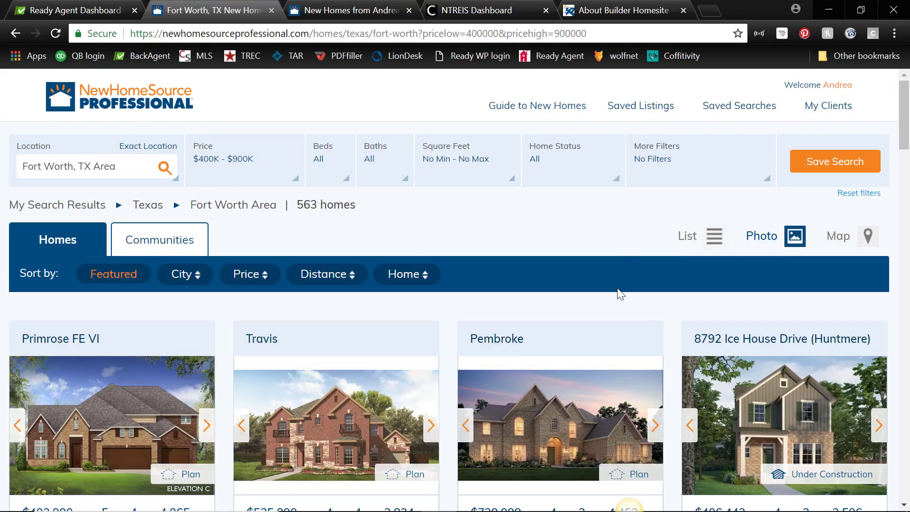
pyautogui.scroll(-6, 618, 289)
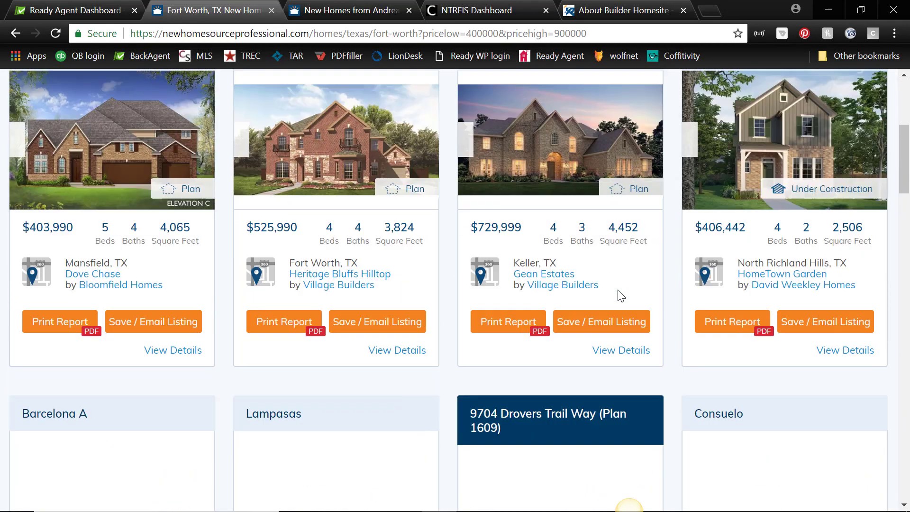
pyautogui.scroll(6, 619, 291)
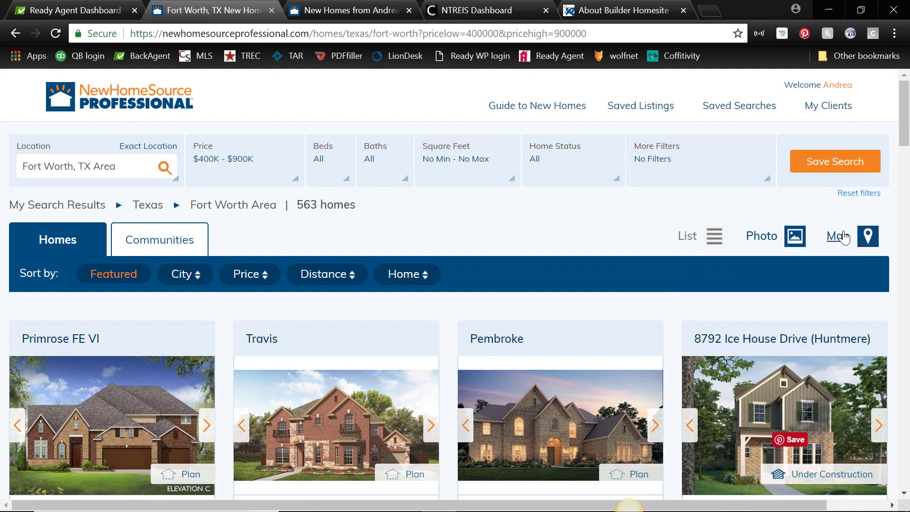
pyautogui.click(844, 236)
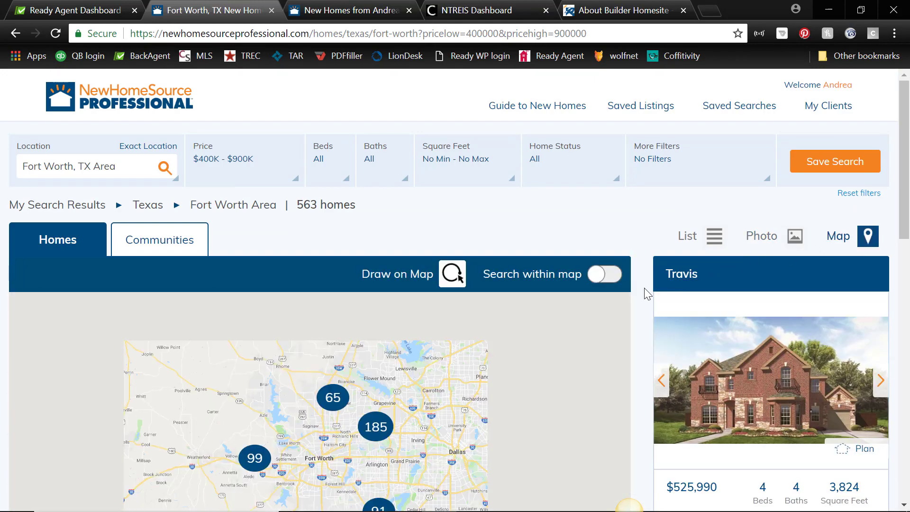
pyautogui.scroll(-1, 471, 359)
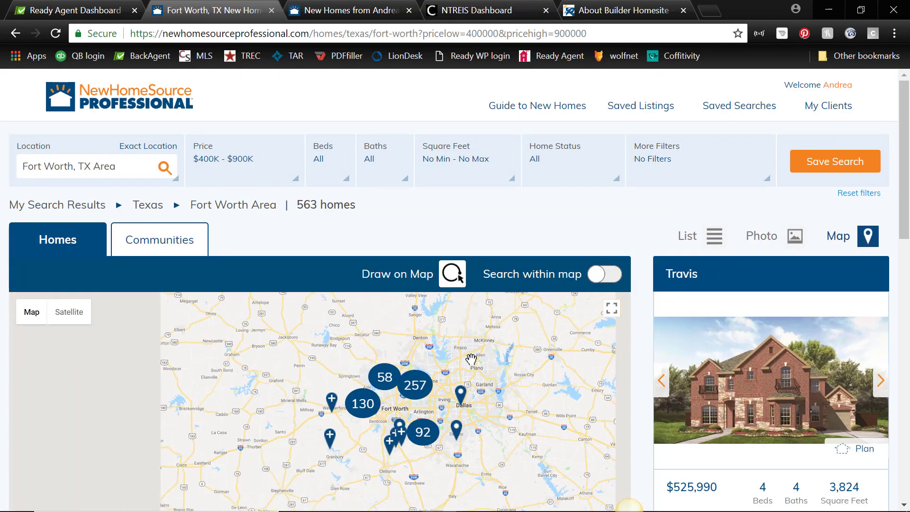
pyautogui.scroll(1, 471, 359)
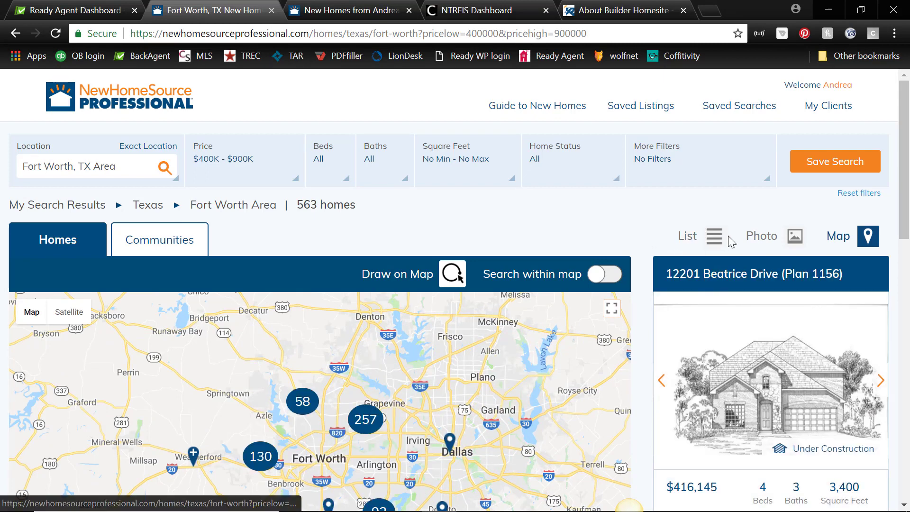
pyautogui.click(764, 237)
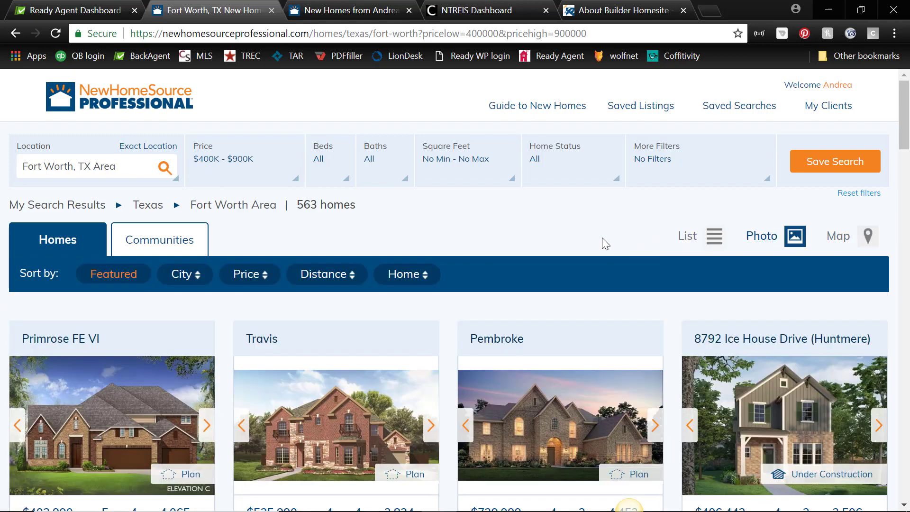
# Step: Open More Filters and look through the list of builders available to filter by
pyautogui.click(729, 180)
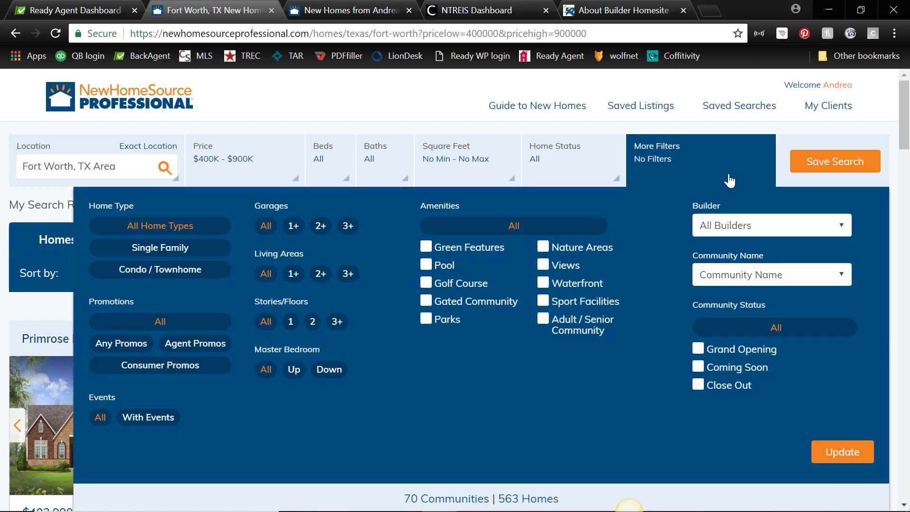
pyautogui.click(717, 225)
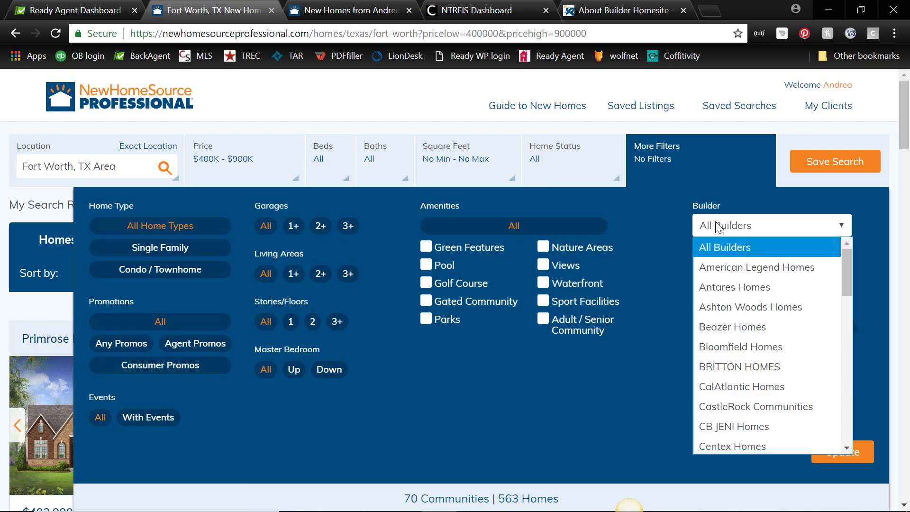
pyautogui.click(659, 292)
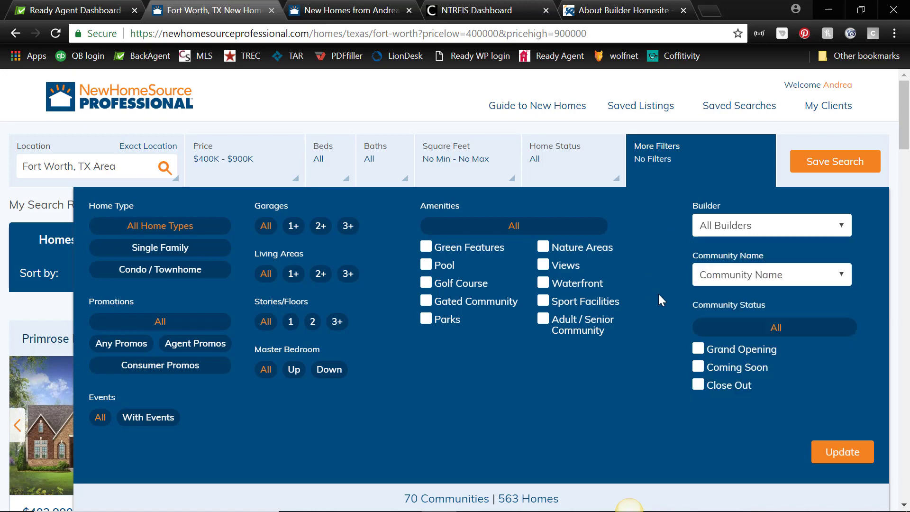
# Step: Browse community names without choosing one, then select Agent Promos under Promotions
pyautogui.click(750, 280)
pyautogui.scroll(-4, 751, 283)
pyautogui.scroll(-10, 756, 247)
pyautogui.scroll(-20, 756, 247)
pyautogui.scroll(-4, 756, 247)
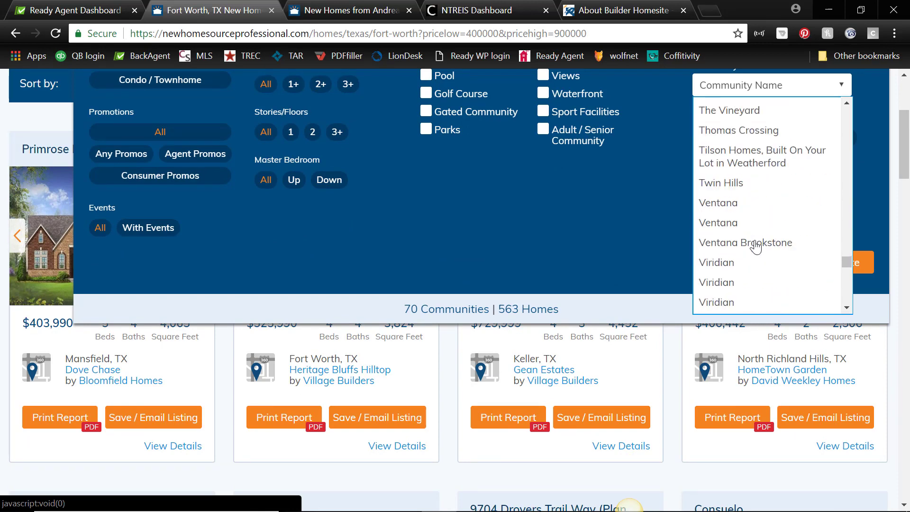
pyautogui.scroll(6, 756, 246)
pyautogui.scroll(-10, 756, 247)
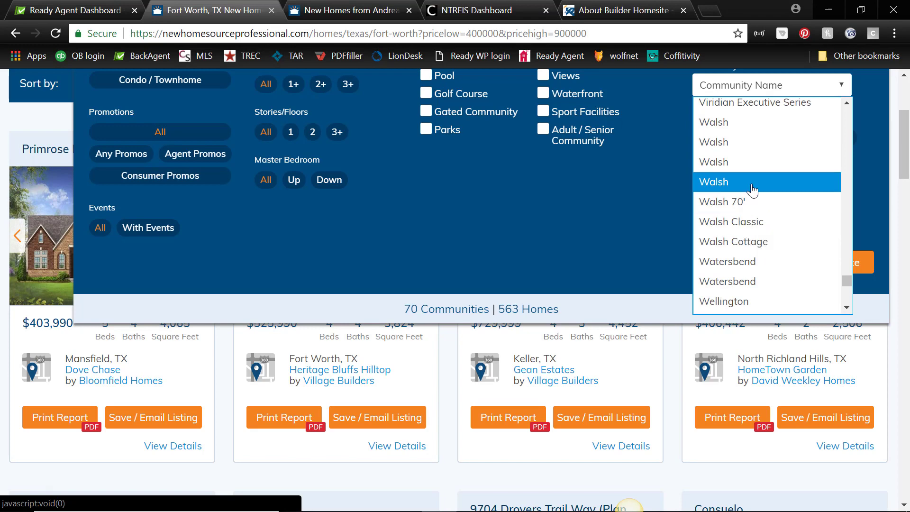
pyautogui.scroll(3, 752, 190)
pyautogui.click(657, 194)
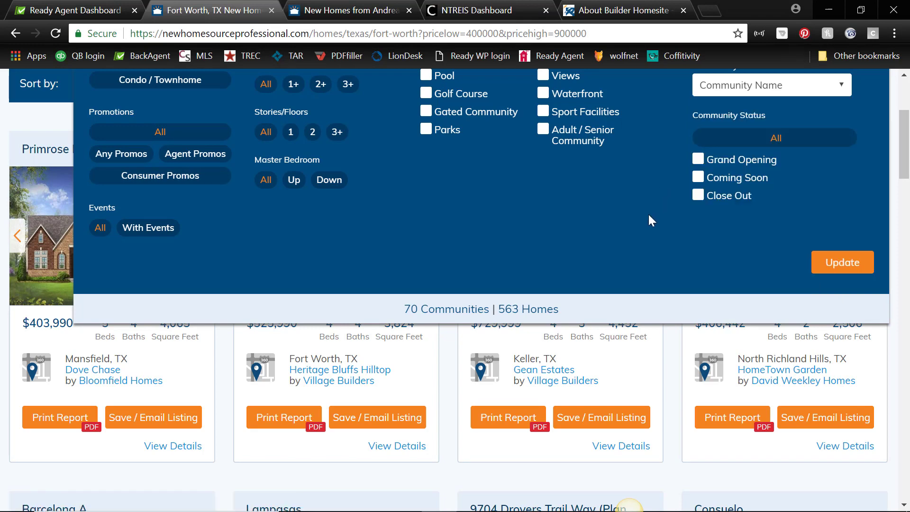
pyautogui.scroll(4, 649, 215)
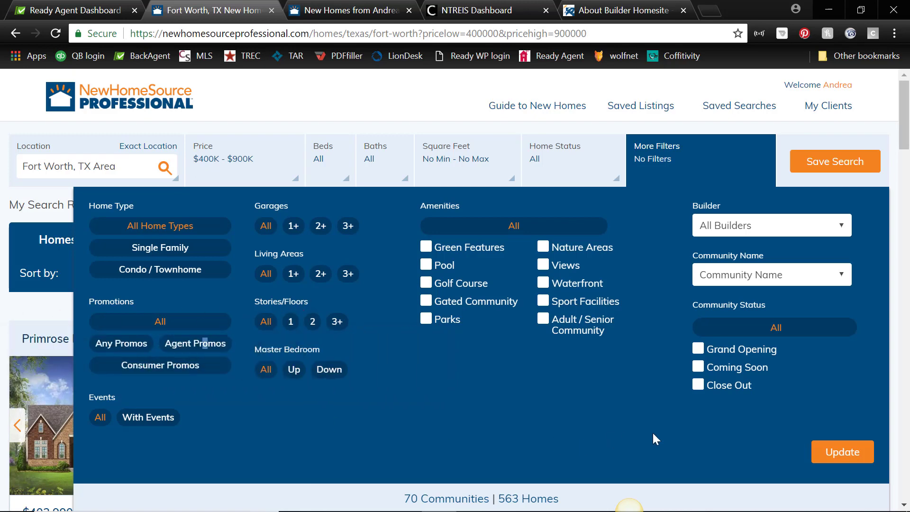
pyautogui.click(195, 343)
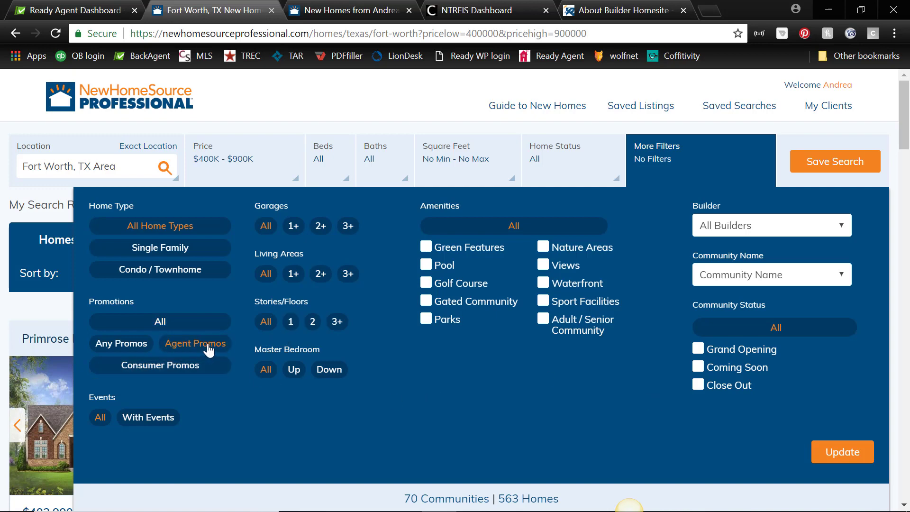
pyautogui.click(840, 453)
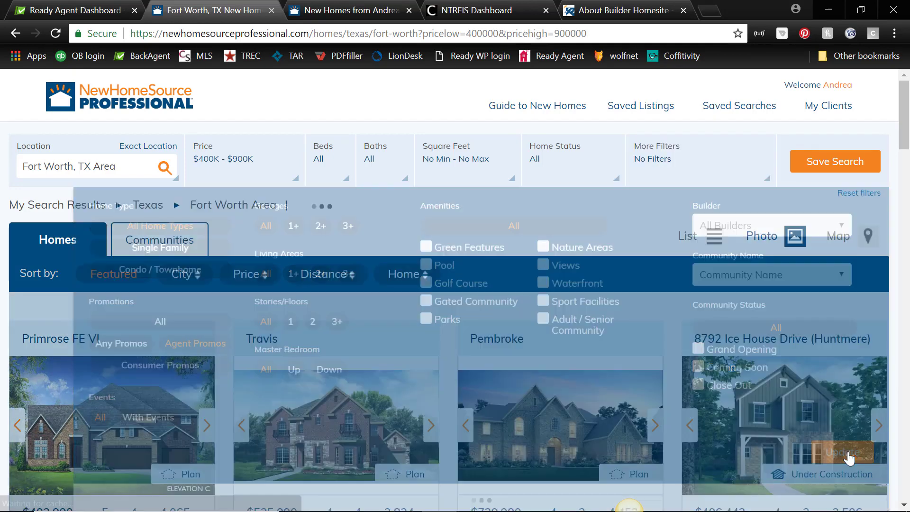
pyautogui.scroll(-2, 524, 396)
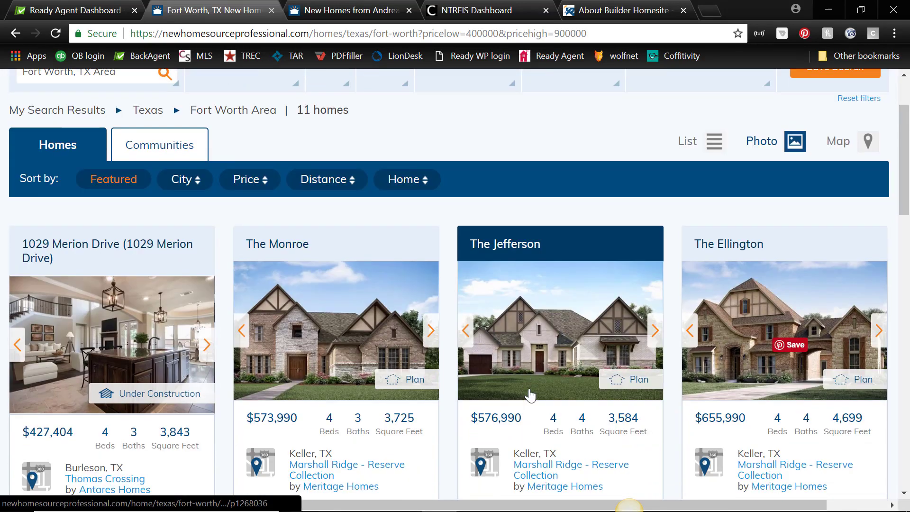
pyautogui.click(149, 334)
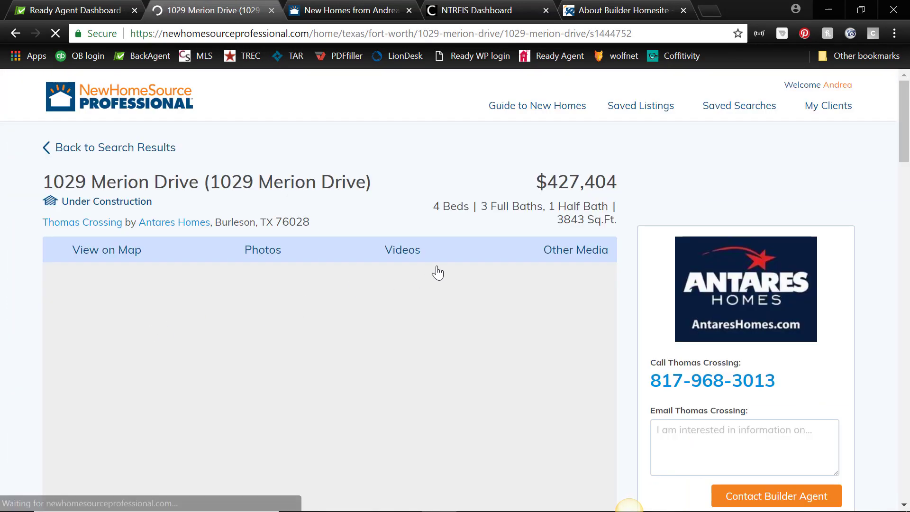
# Step: Browse the listing's photos, feature the kitchen photo, and start sharing it to Facebook
pyautogui.scroll(-2, 434, 270)
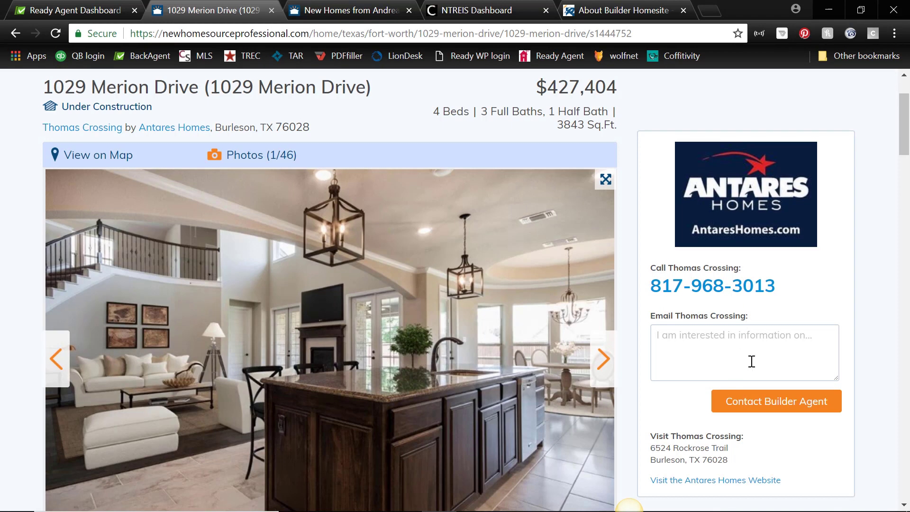
pyautogui.scroll(-3, 743, 352)
pyautogui.scroll(5, 744, 354)
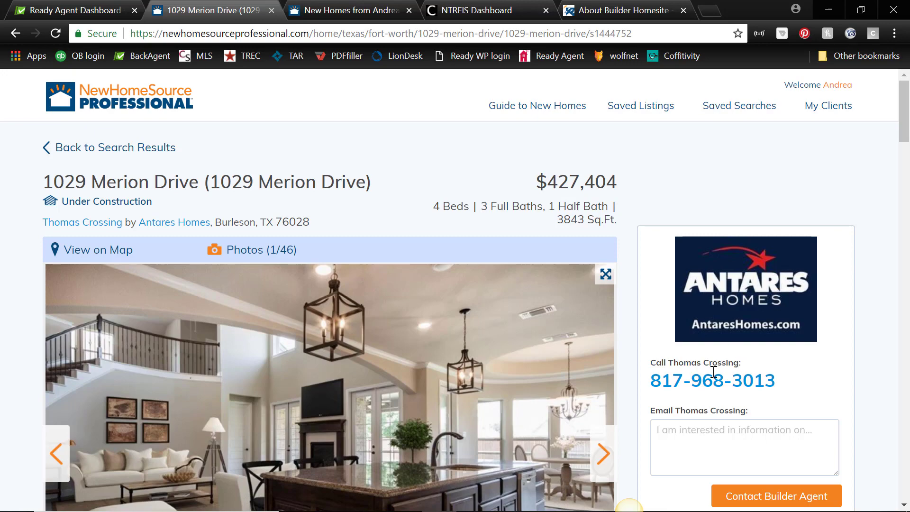
pyautogui.scroll(-12, 708, 373)
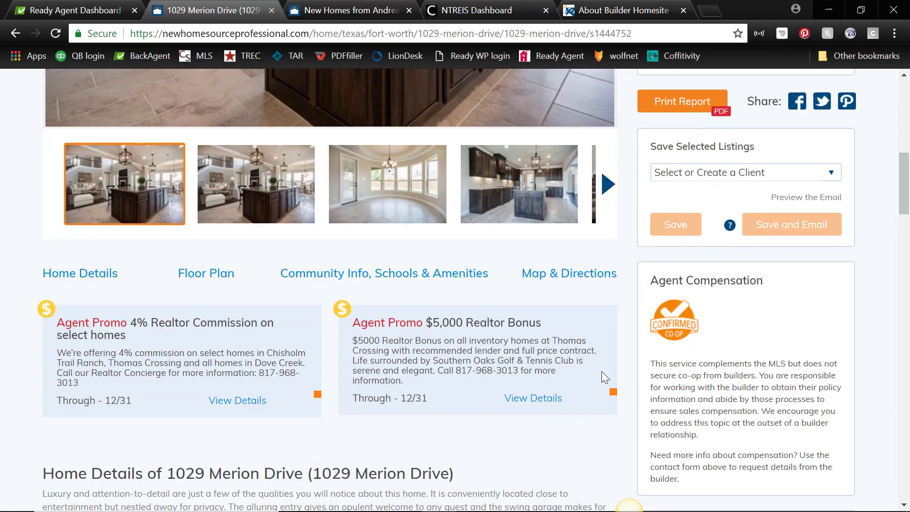
pyautogui.scroll(-1, 601, 371)
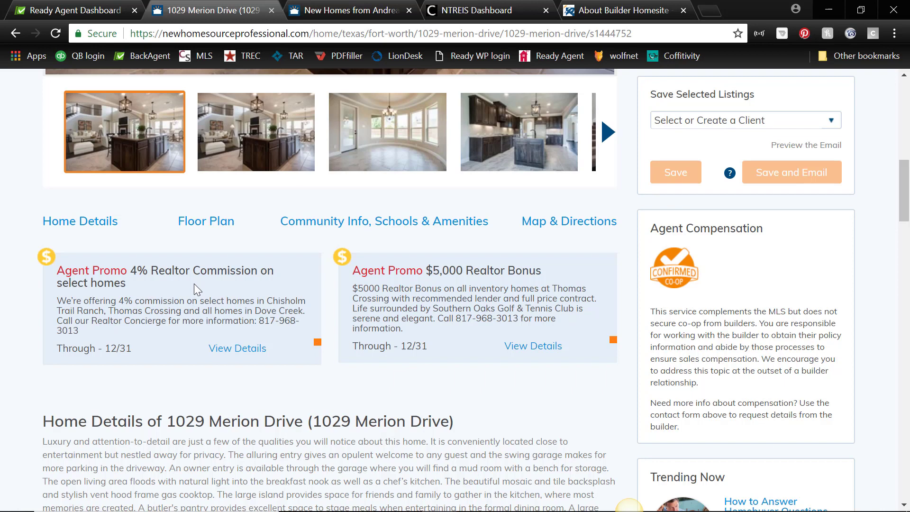
pyautogui.scroll(10, 415, 356)
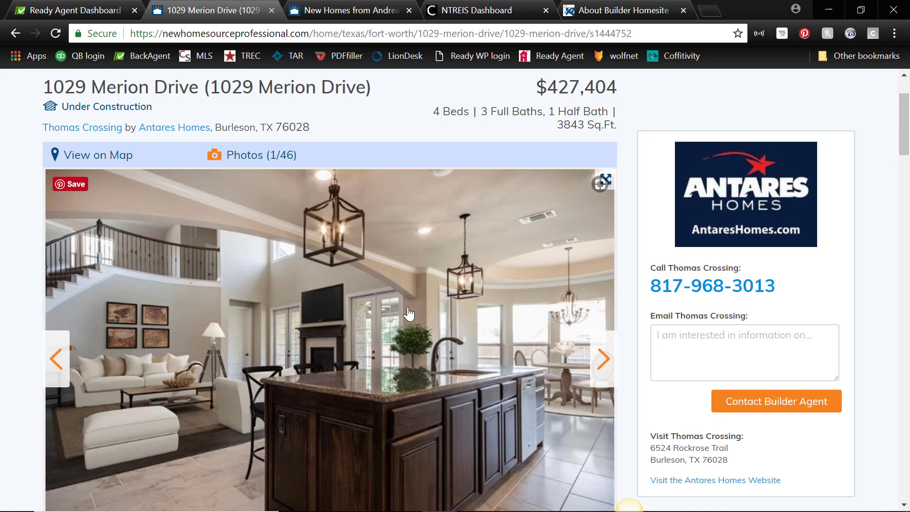
pyautogui.scroll(-4, 409, 314)
pyautogui.scroll(2, 436, 311)
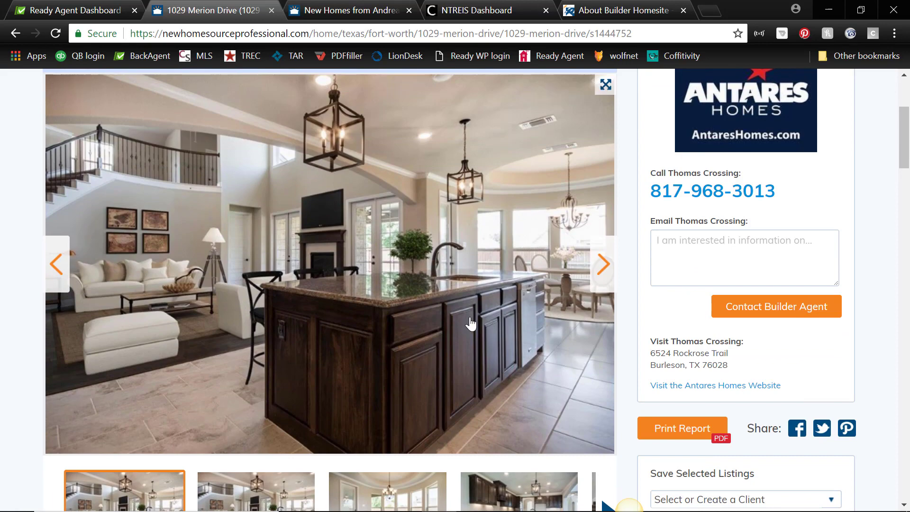
pyautogui.scroll(-2, 557, 391)
pyautogui.click(558, 390)
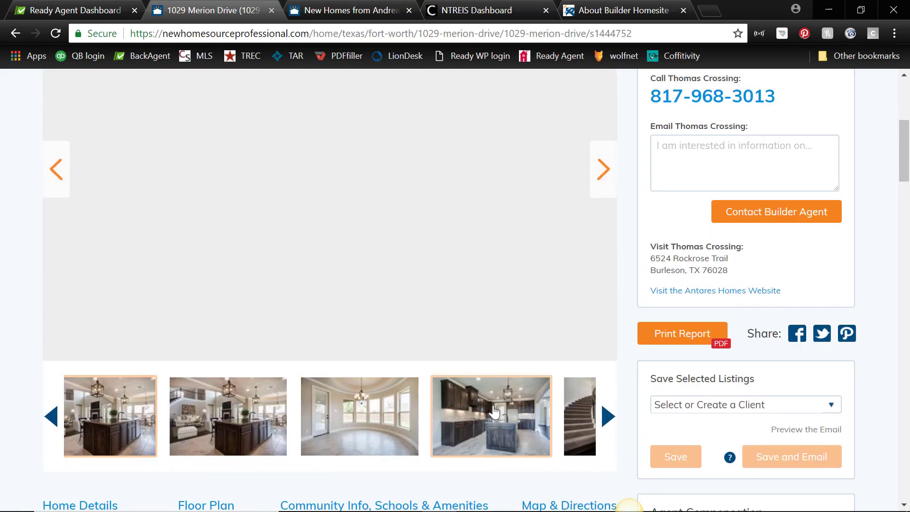
pyautogui.scroll(1, 493, 361)
pyautogui.scroll(1, 493, 361)
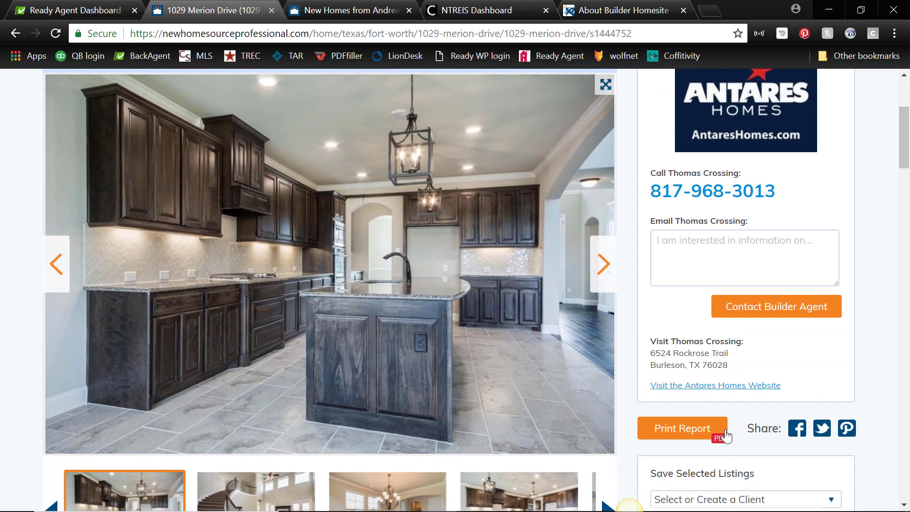
pyautogui.click(799, 432)
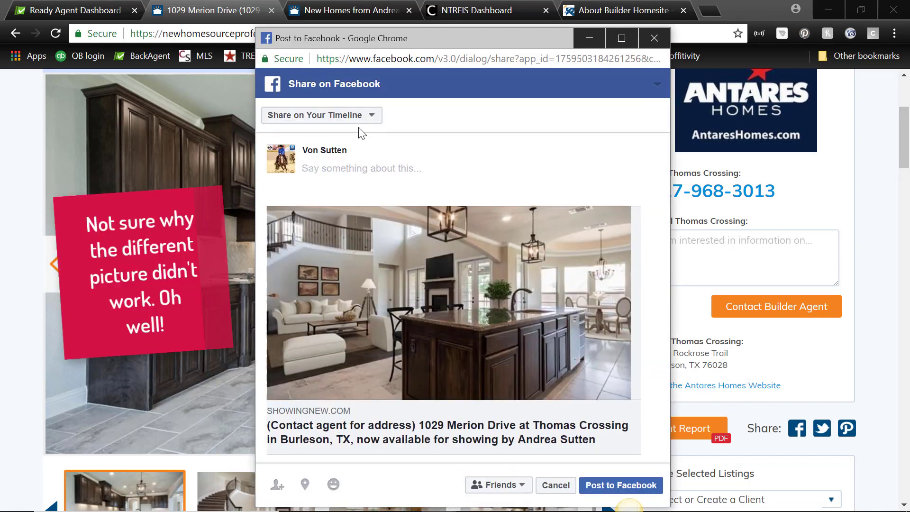
# Step: Set the Facebook share target to the managed page Ready Real Estate
pyautogui.click(367, 116)
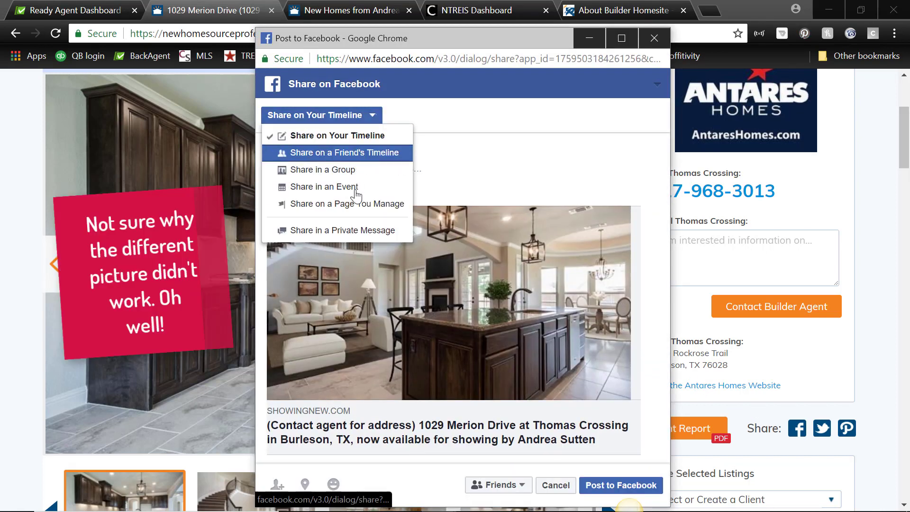
pyautogui.click(360, 204)
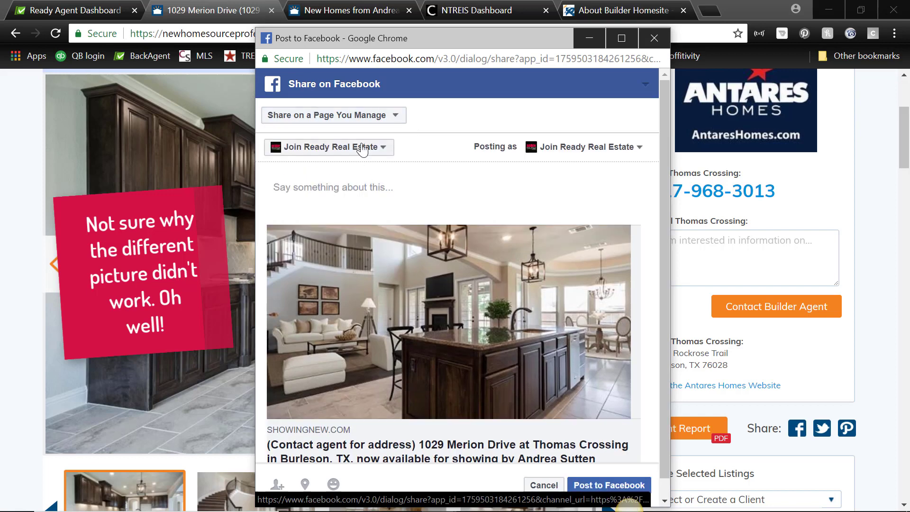
pyautogui.click(385, 147)
pyautogui.click(372, 188)
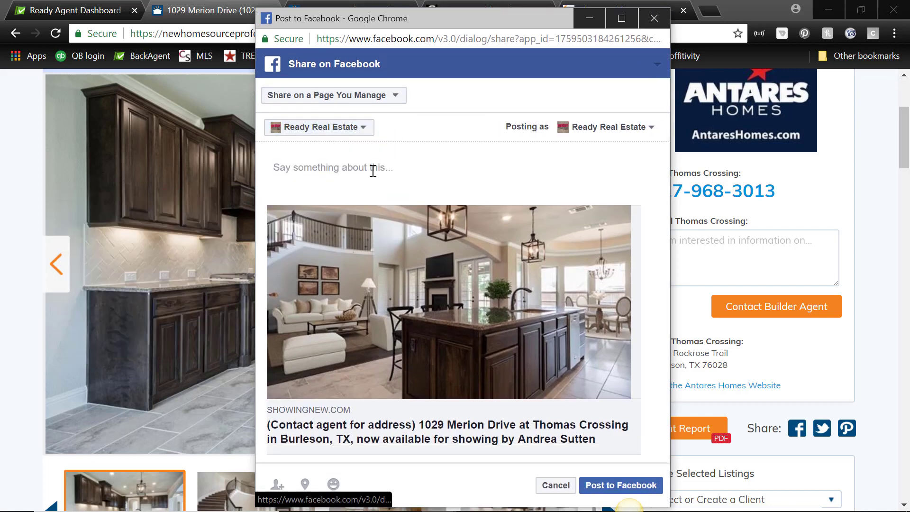
# Step: Write 'Like the Dark wood cabinets...do you? Interested in a new home?' and close without posting
pyautogui.click(365, 168)
pyautogui.write('Like the Dark wood cabinets...do you? Interested in a new home?')
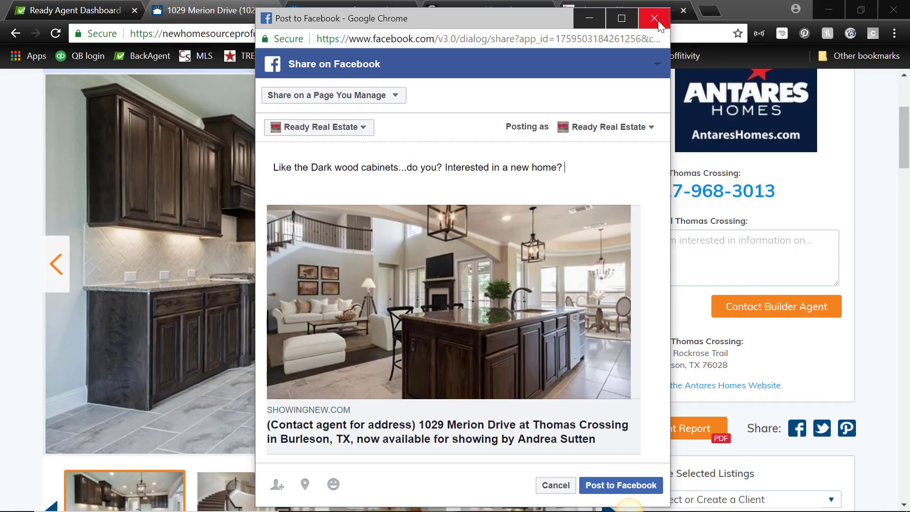
pyautogui.click(660, 25)
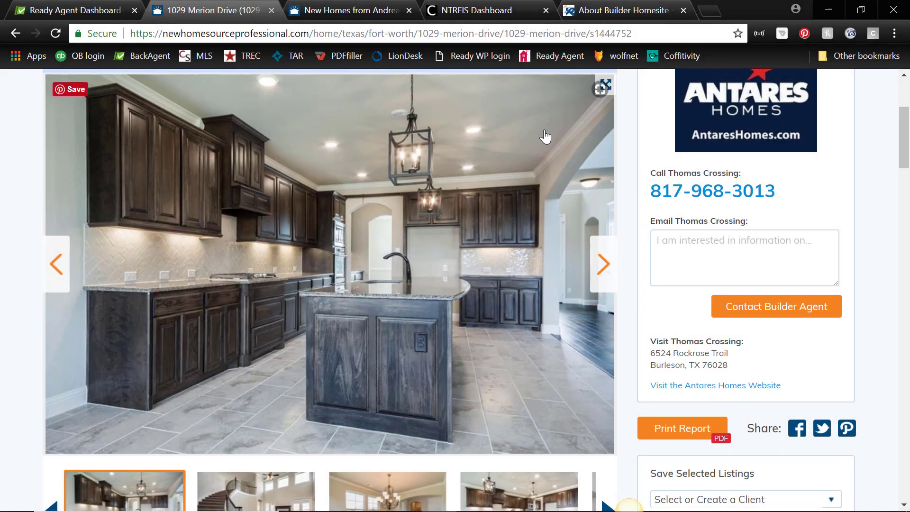
pyautogui.scroll(4, 544, 133)
pyautogui.click(383, 12)
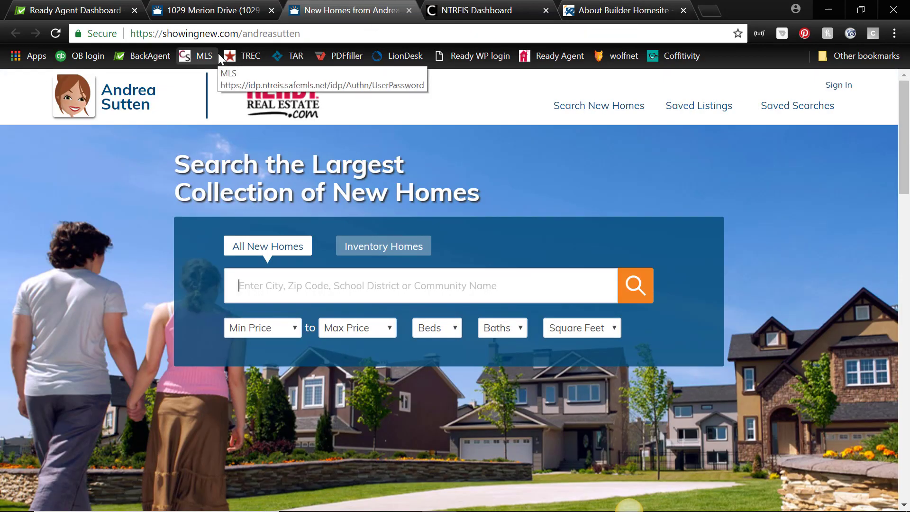
pyautogui.click(218, 12)
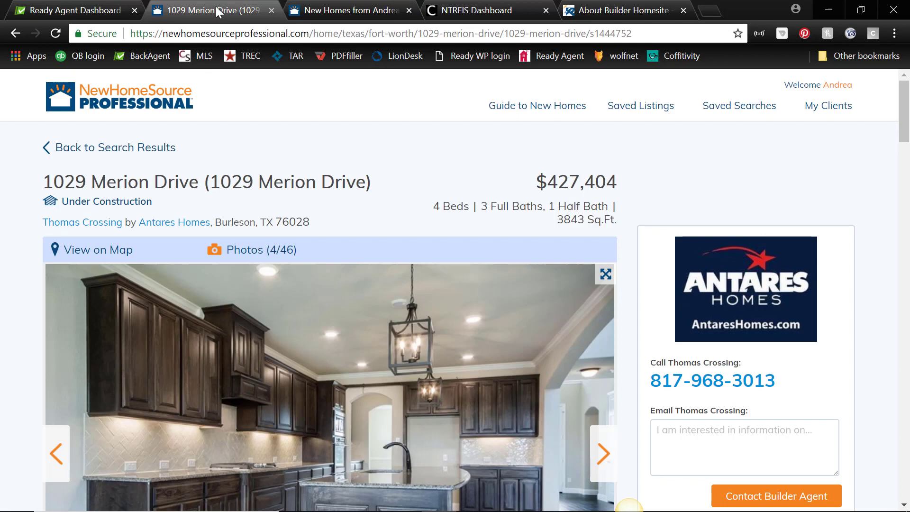
# Step: Open the My Account page, then open the account menu from the Welcome link
pyautogui.moveTo(818, 86)
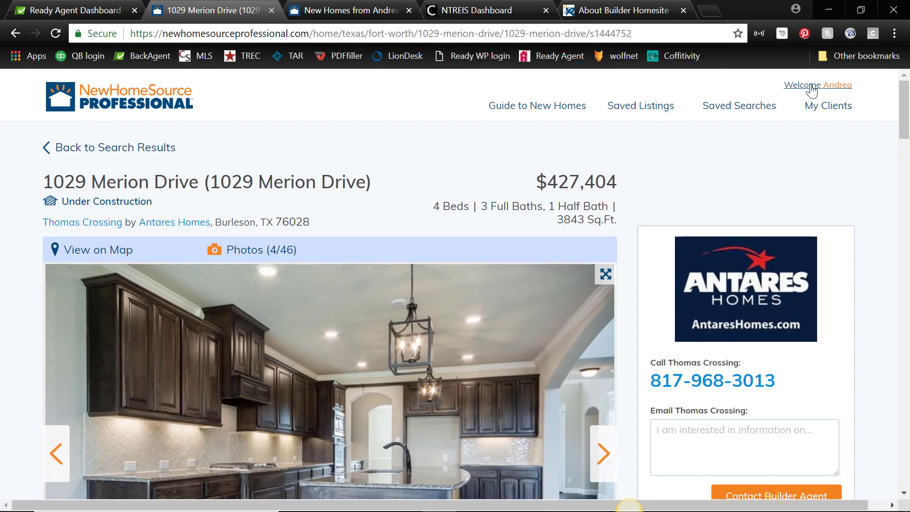
pyautogui.click(810, 116)
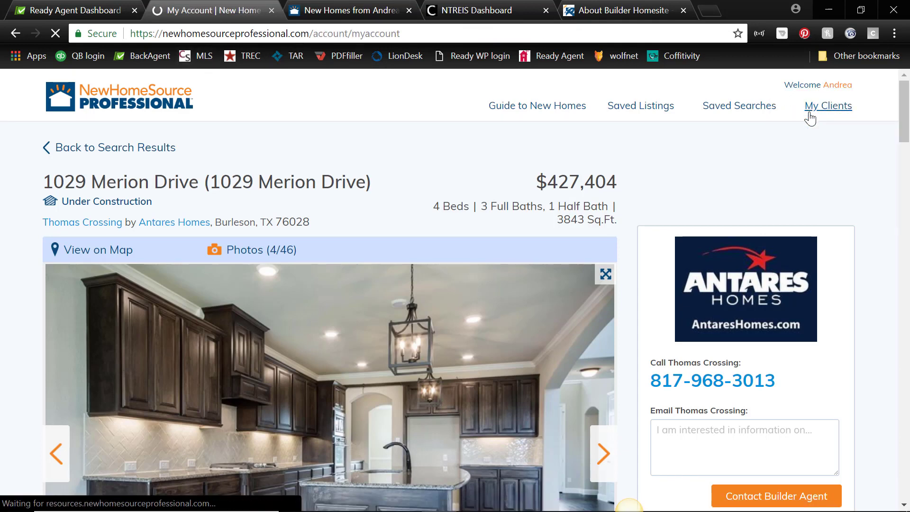
pyautogui.scroll(-2, 452, 337)
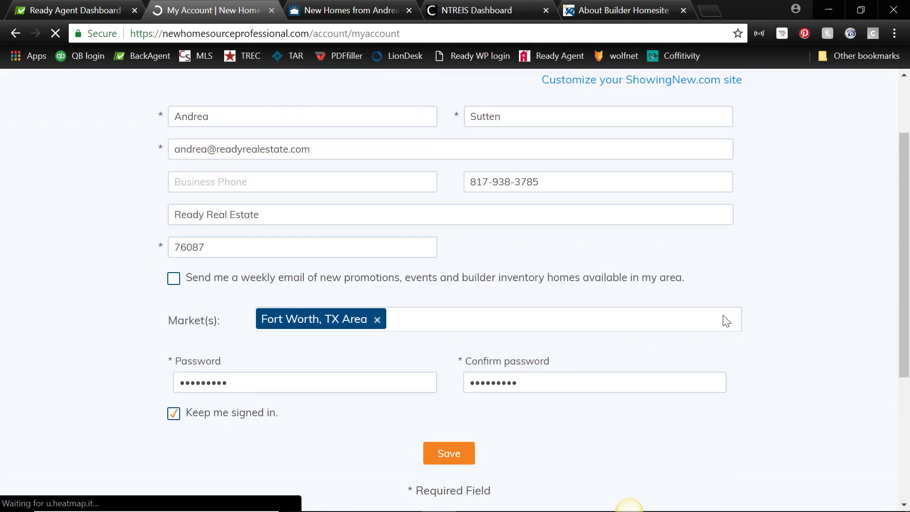
pyautogui.scroll(2, 724, 319)
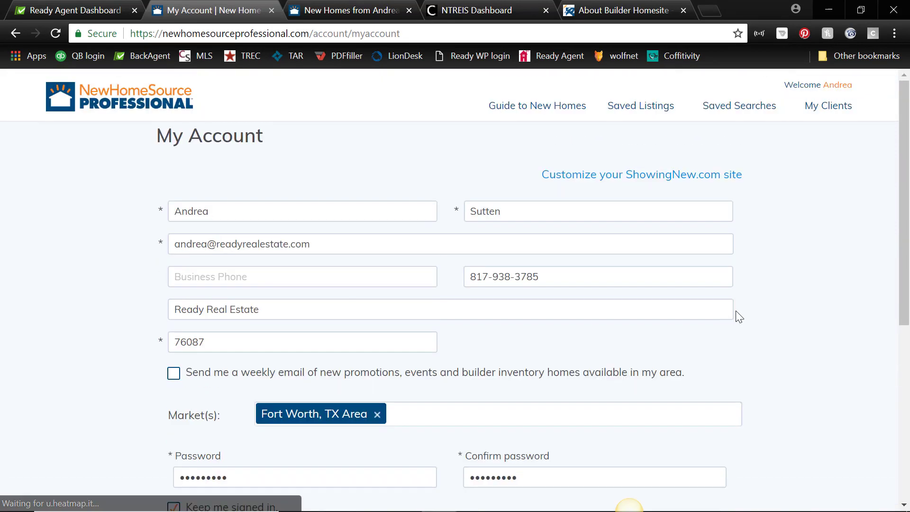
pyautogui.click(821, 89)
pyautogui.click(823, 88)
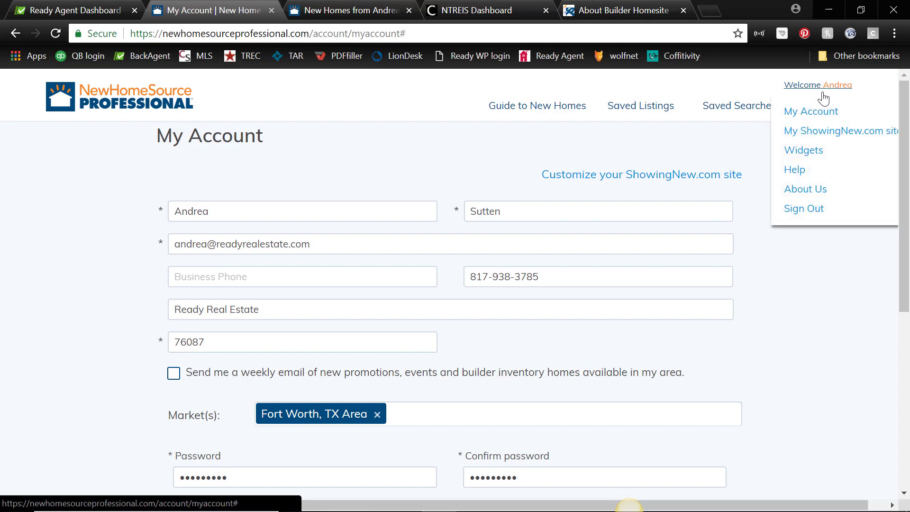
# Step: Open the My ShowingNew.com site Customize page and review its headshot, brokerage logo and footer text against the live site
pyautogui.click(824, 136)
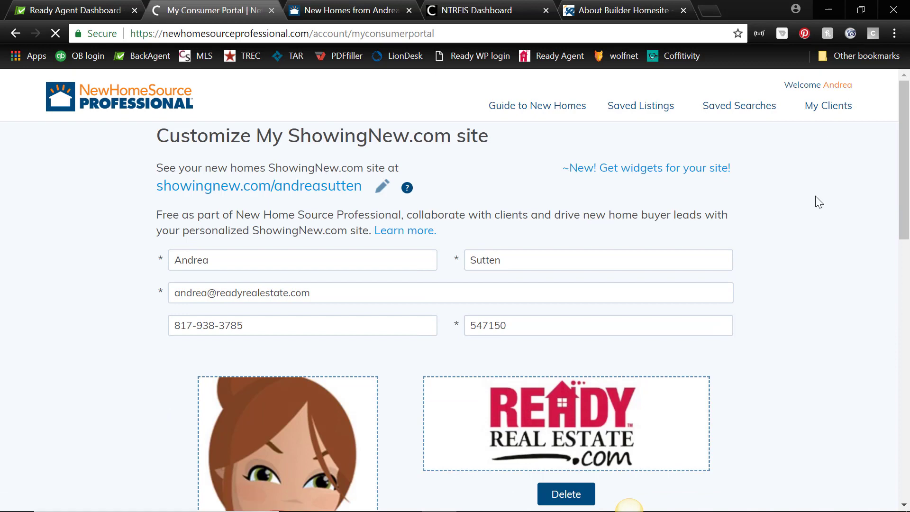
pyautogui.scroll(-2, 812, 203)
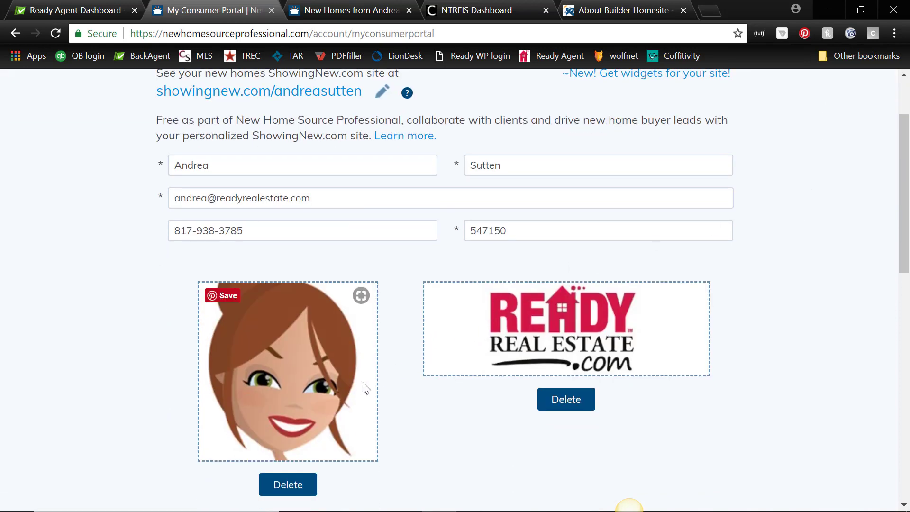
pyautogui.scroll(-6, 778, 350)
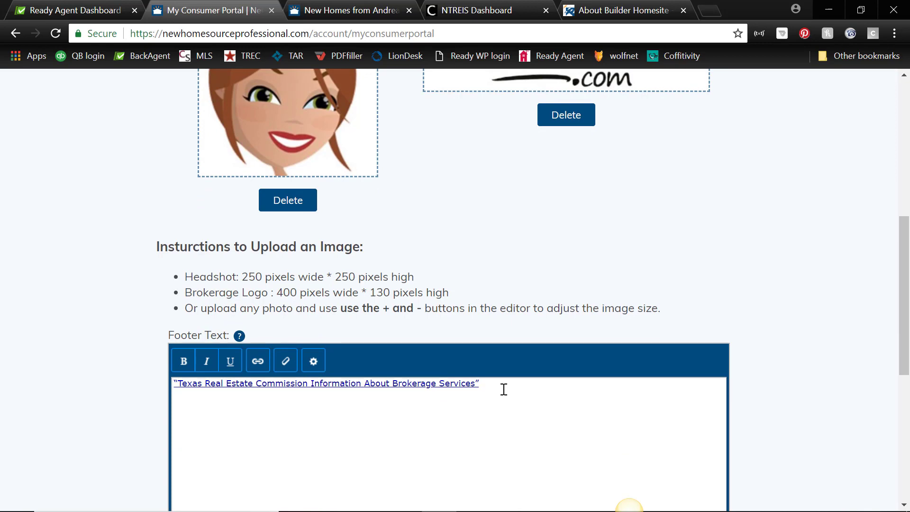
pyautogui.scroll(8, 504, 389)
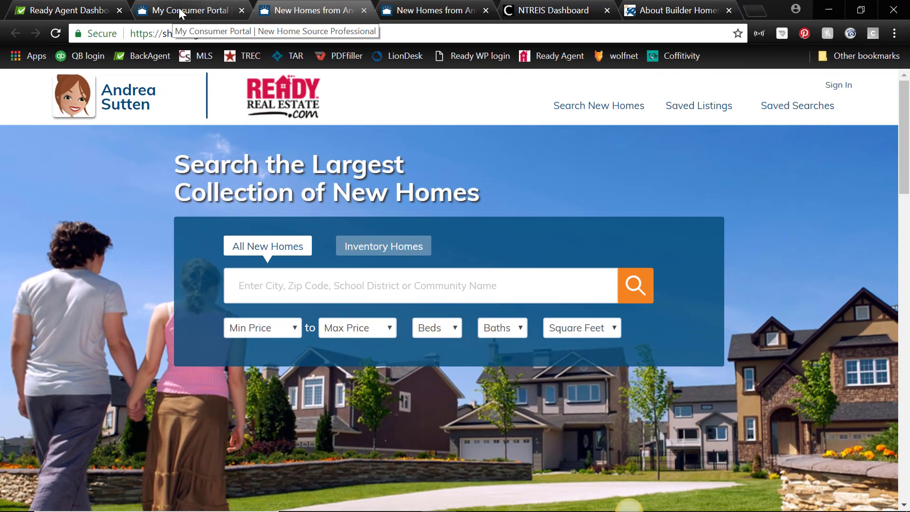
pyautogui.click(180, 13)
pyautogui.moveTo(841, 90)
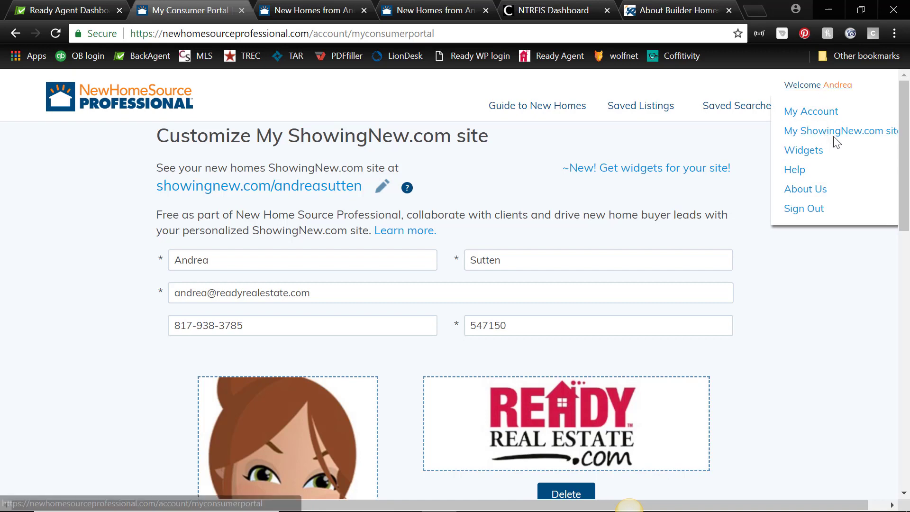
pyautogui.scroll(-4, 784, 267)
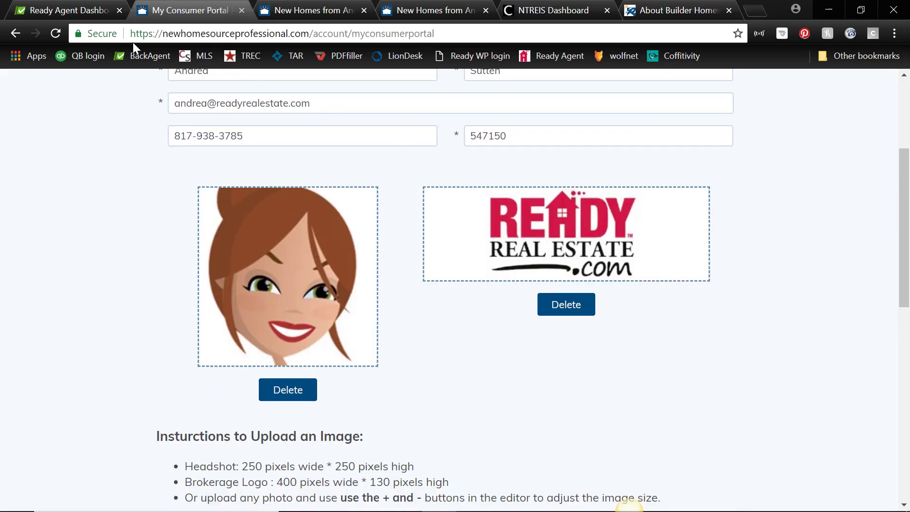
# Step: In BackAgent's Office Documents, find and preview the Logo for NewHomeSource file
pyautogui.click(65, 11)
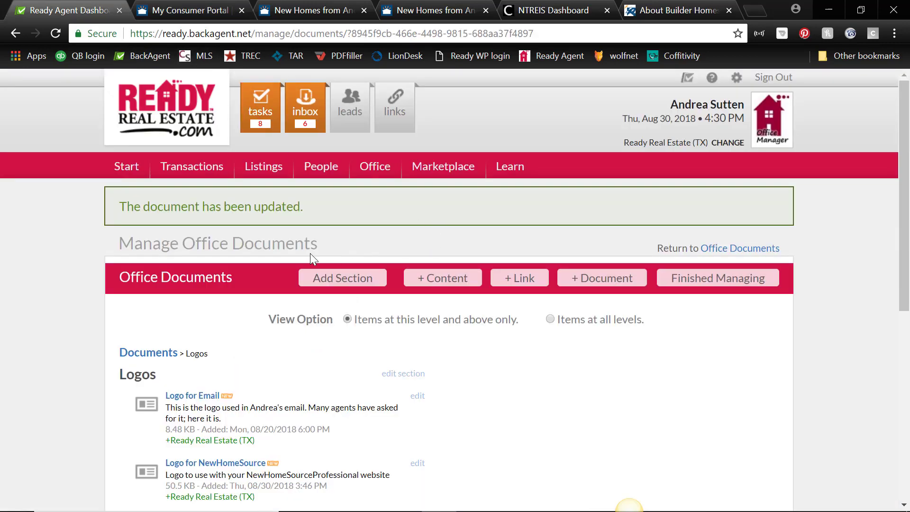
pyautogui.scroll(-4, 310, 253)
pyautogui.scroll(4, 323, 196)
pyautogui.moveTo(510, 173)
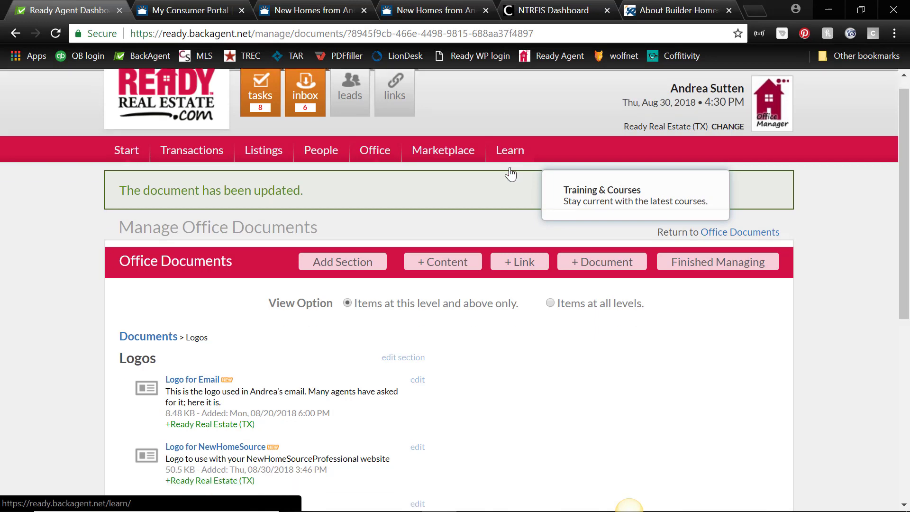
pyautogui.scroll(-4, 303, 242)
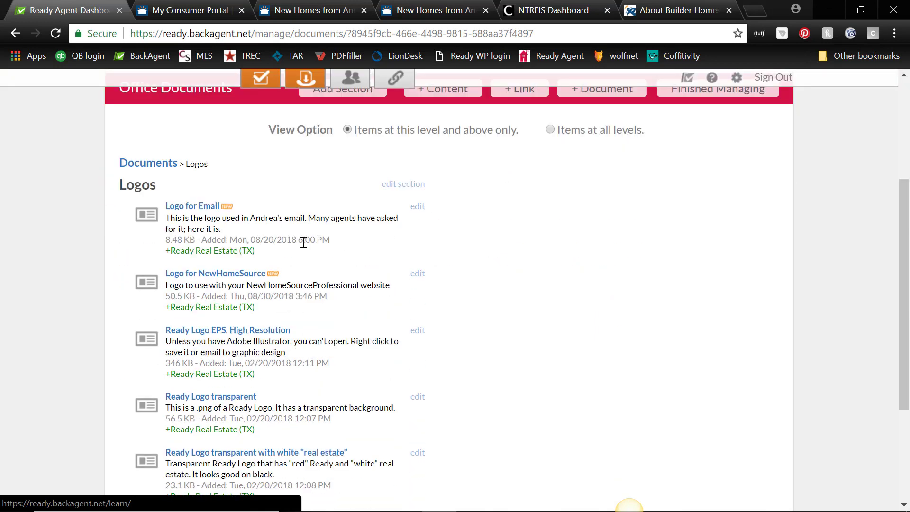
pyautogui.click(238, 277)
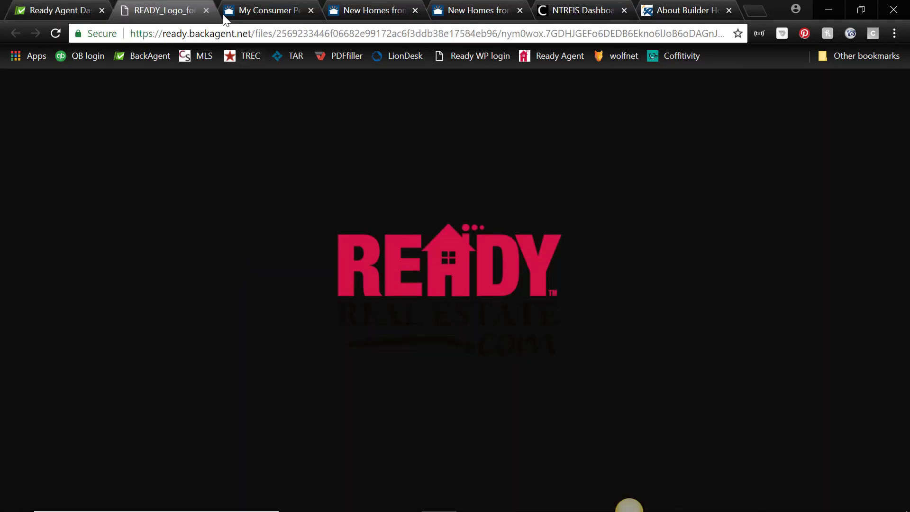
pyautogui.click(206, 10)
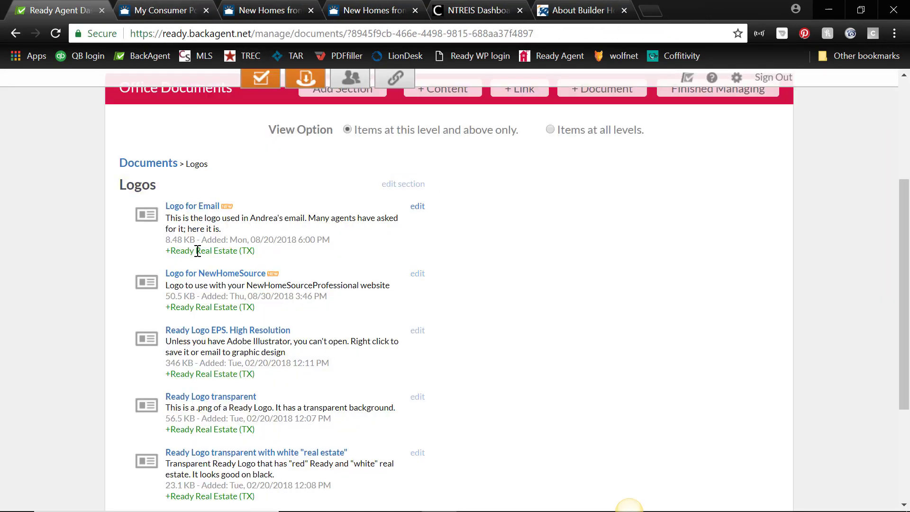
# Step: Save the linked logo as 'Logo for NHS' in Dropbox > A NewHomesourcePro
pyautogui.rightClick(209, 277)
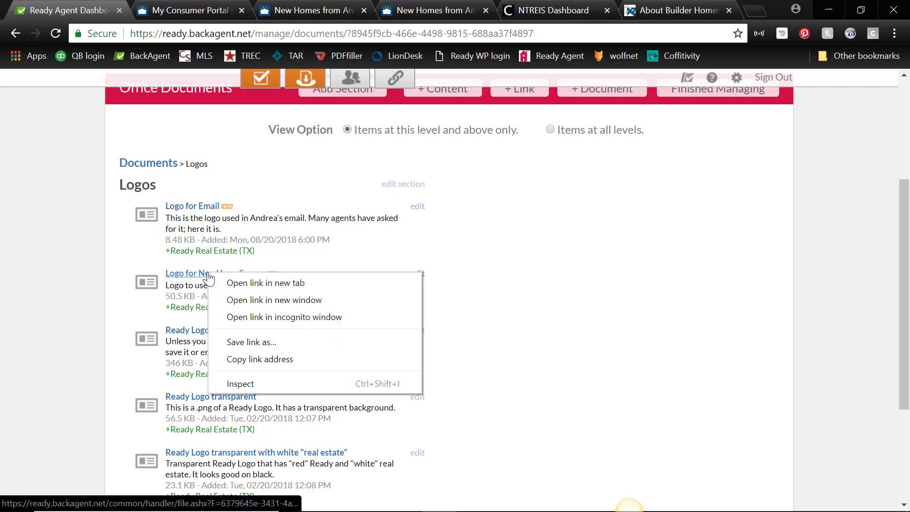
pyautogui.click(241, 347)
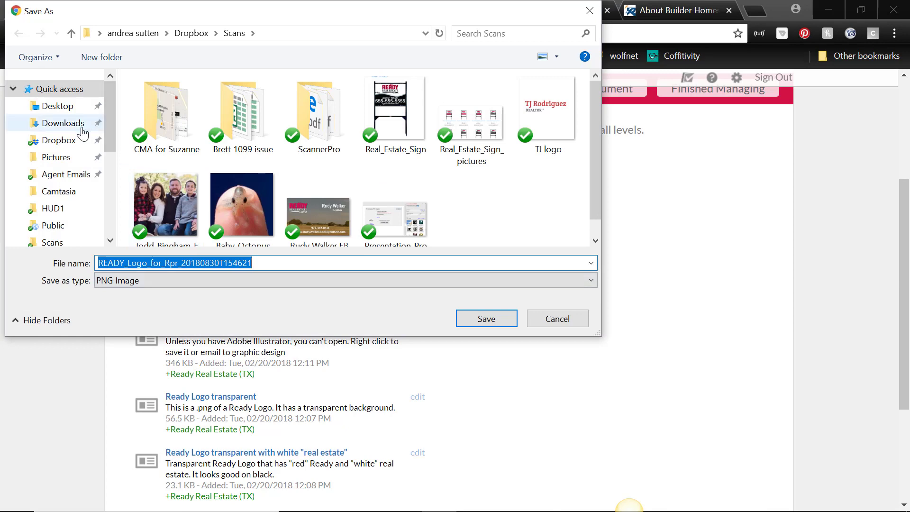
pyautogui.click(95, 140)
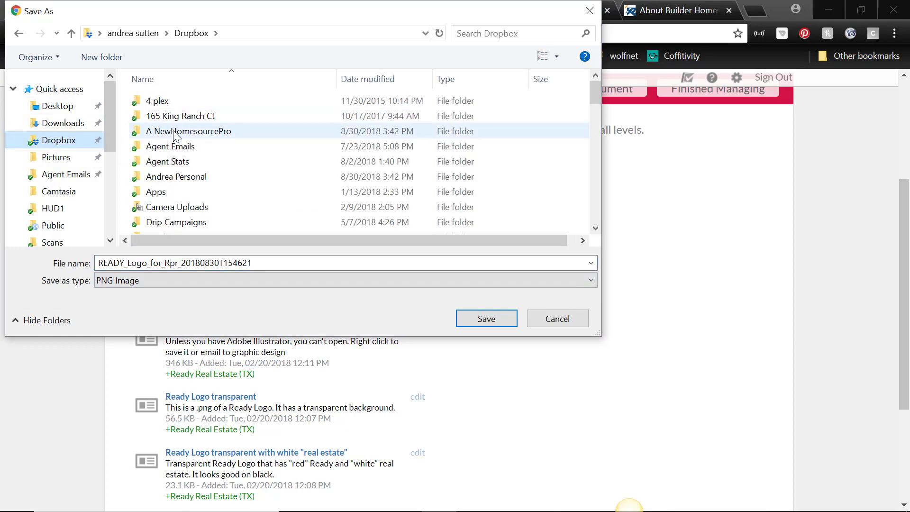
pyautogui.doubleClick(177, 132)
pyautogui.click(194, 264)
pyautogui.write('Logo')
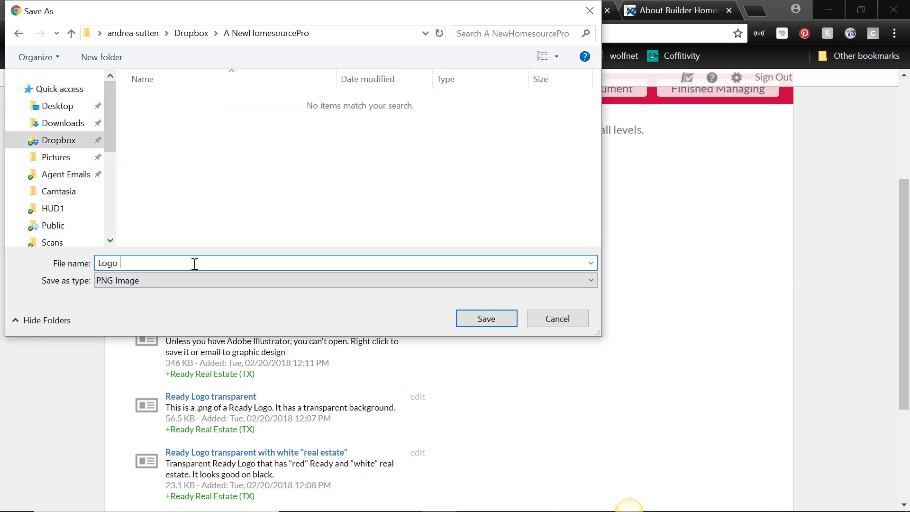
pyautogui.write(' for NHS')
pyautogui.click(487, 319)
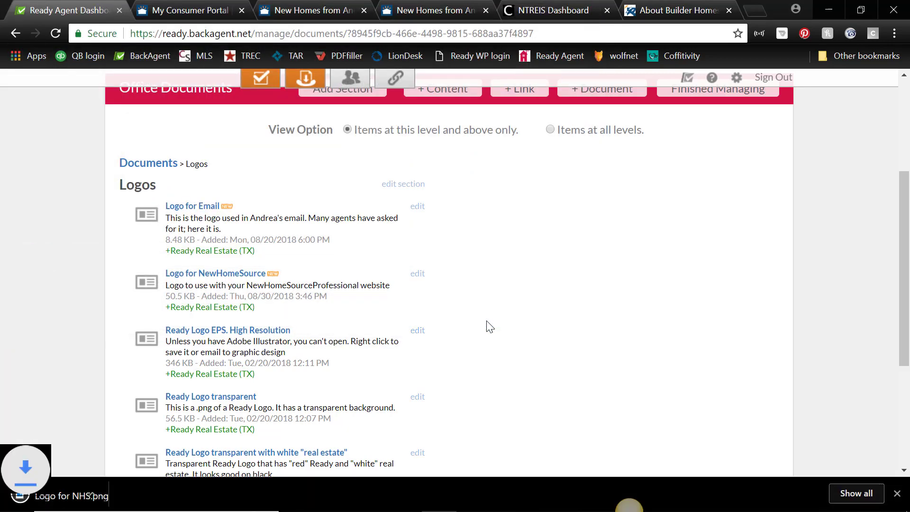
# Step: Select the Texas Real Estate Commission footer line and open its Insert hyperlink settings
pyautogui.click(182, 9)
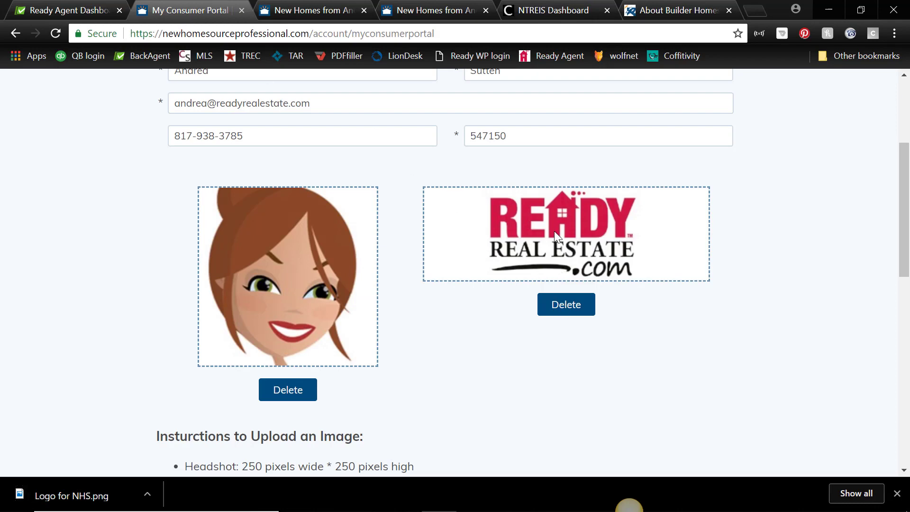
pyautogui.scroll(-6, 555, 234)
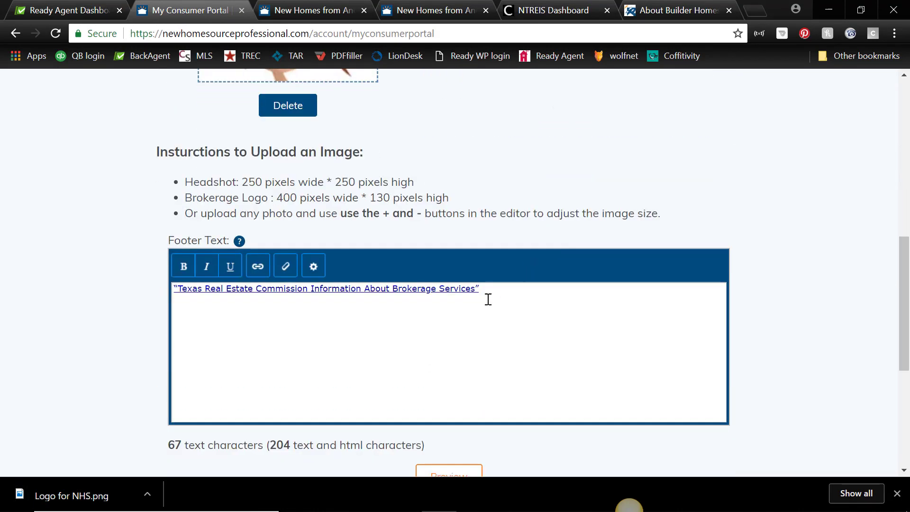
pyautogui.moveTo(488, 288); pyautogui.dragTo(189, 294)
pyautogui.click(188, 294)
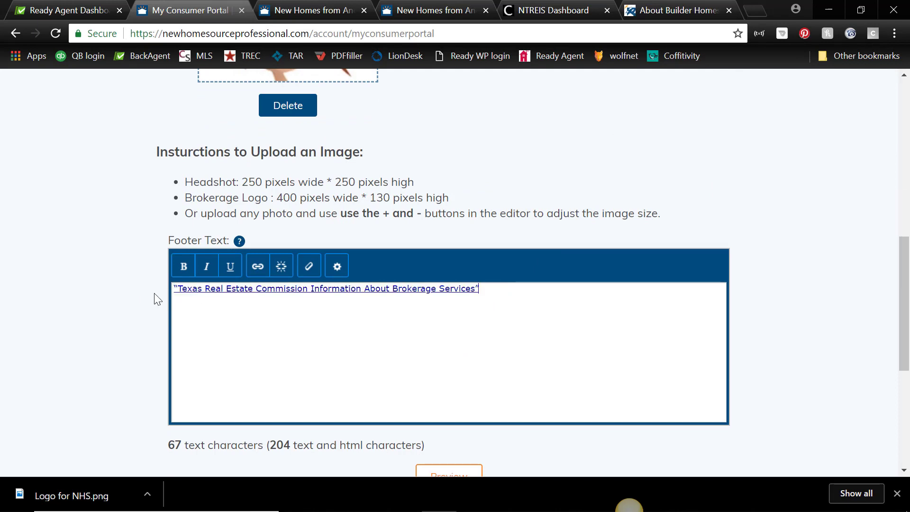
pyautogui.tripleClick(376, 289)
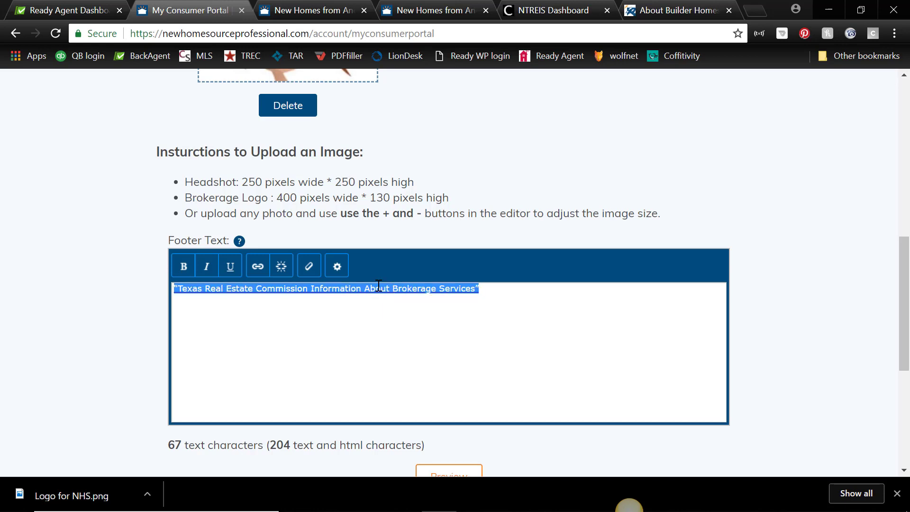
pyautogui.click(258, 267)
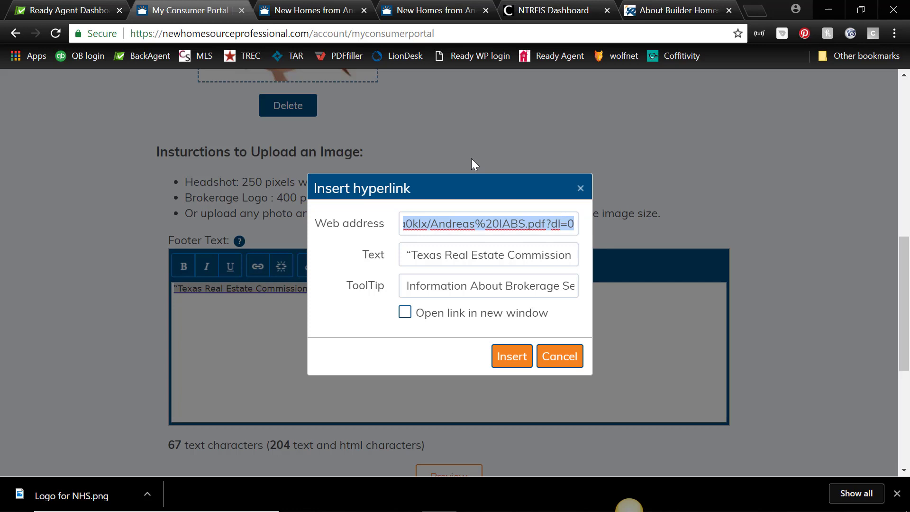
pyautogui.click(555, 357)
pyautogui.click(500, 292)
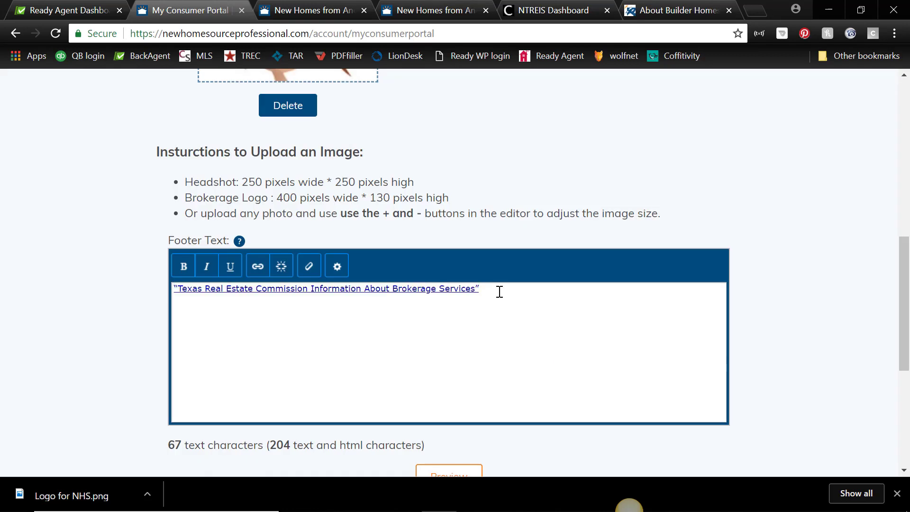
pyautogui.press('Return')
pyautogui.write('Cons')
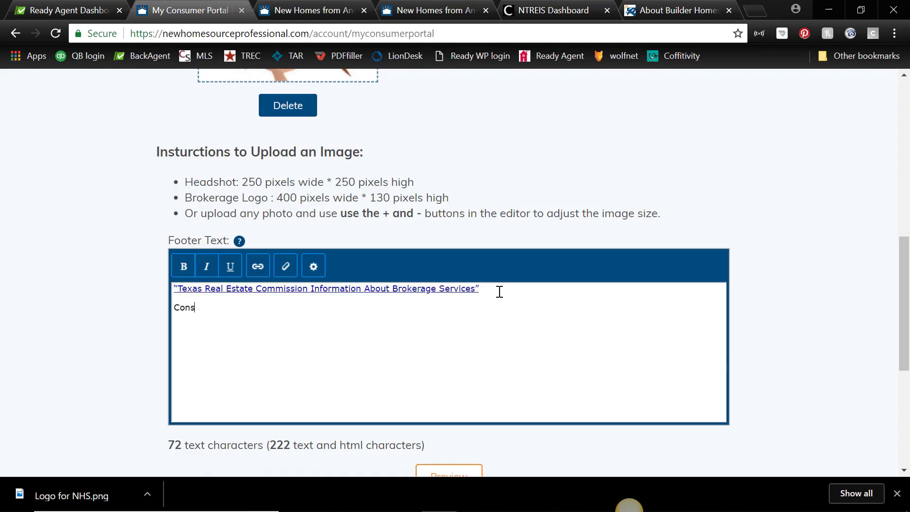
pyautogui.write('umer Protection Notice')
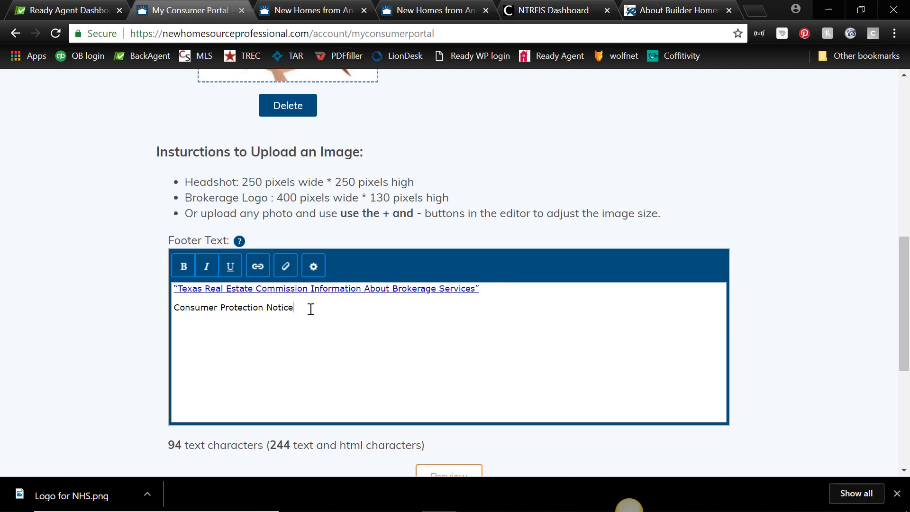
pyautogui.moveTo(306, 309); pyautogui.dragTo(172, 315)
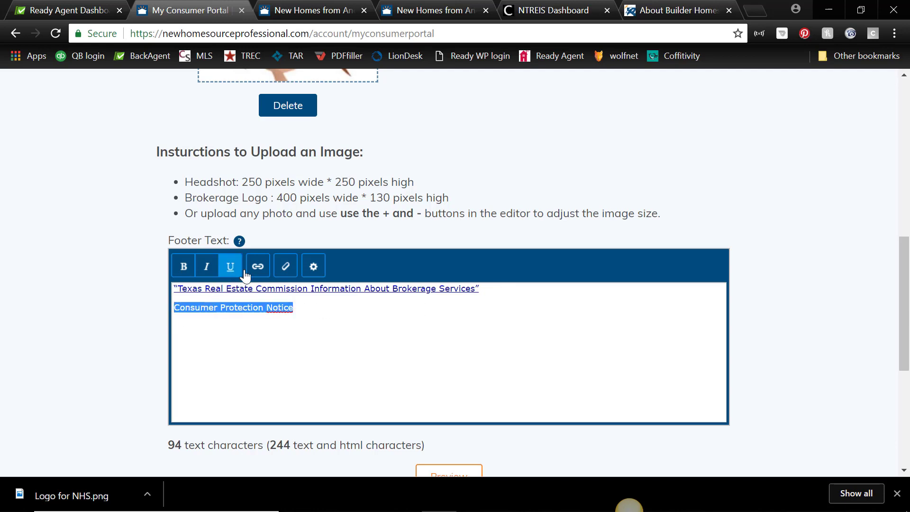
pyautogui.click(258, 268)
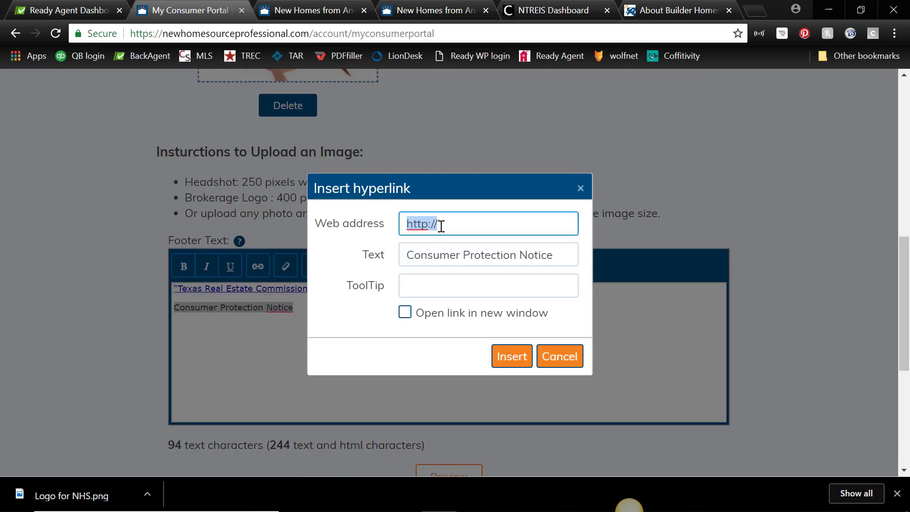
pyautogui.click(556, 364)
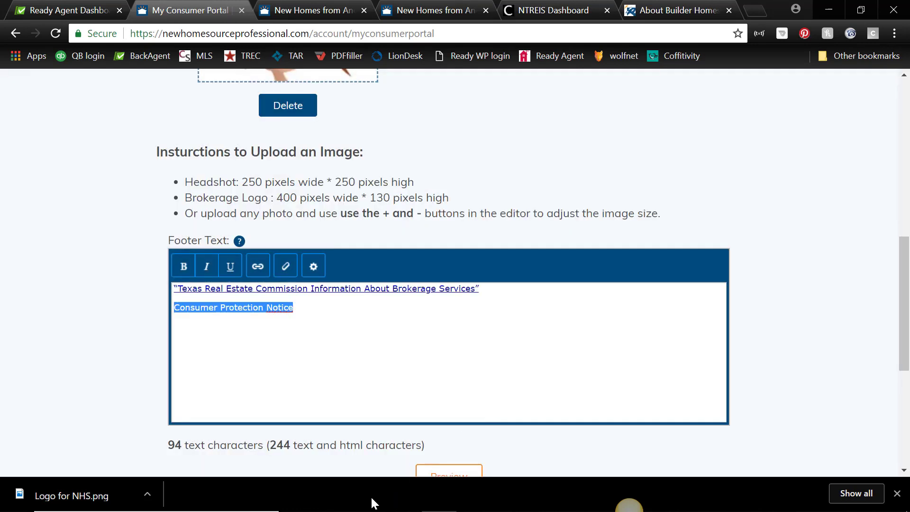
# Step: Copy the Dropbox link of the Consumer Protection Notice file in Dropbox > A NewHomesourcePro
pyautogui.click(371, 502)
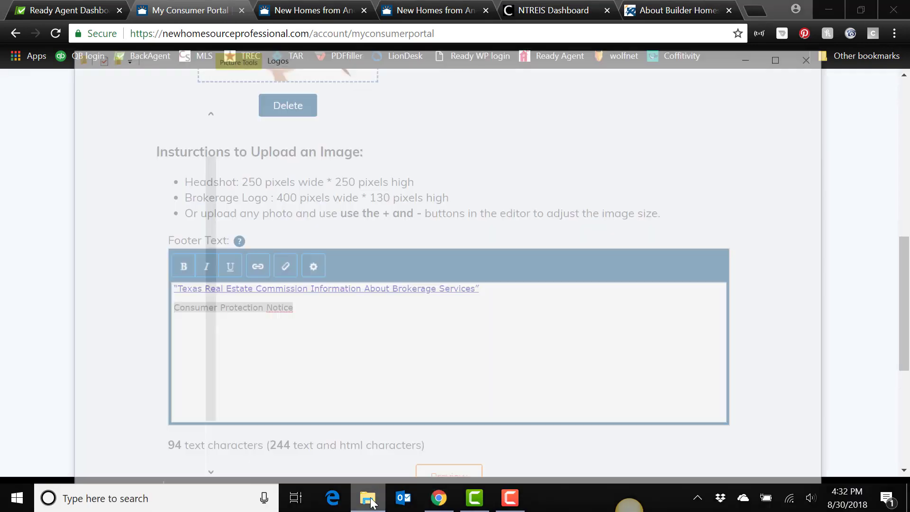
pyautogui.scroll(1, 108, 131)
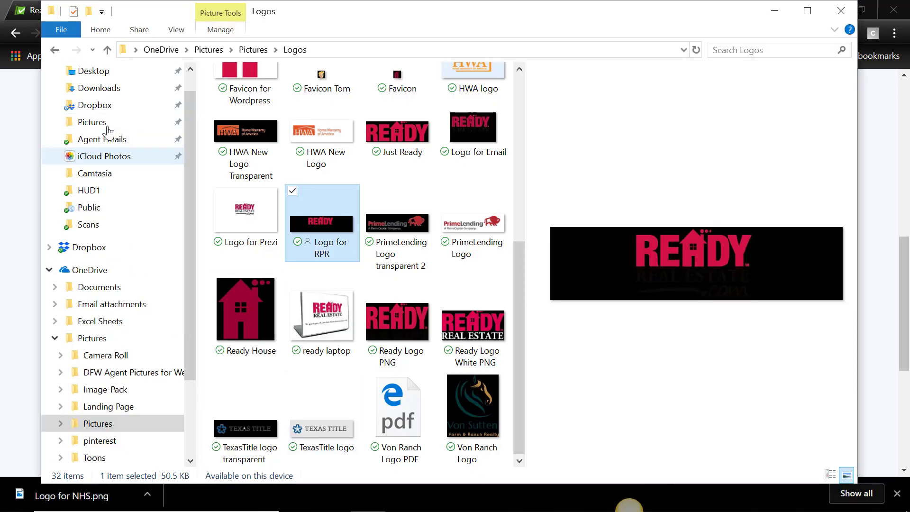
pyautogui.click(104, 106)
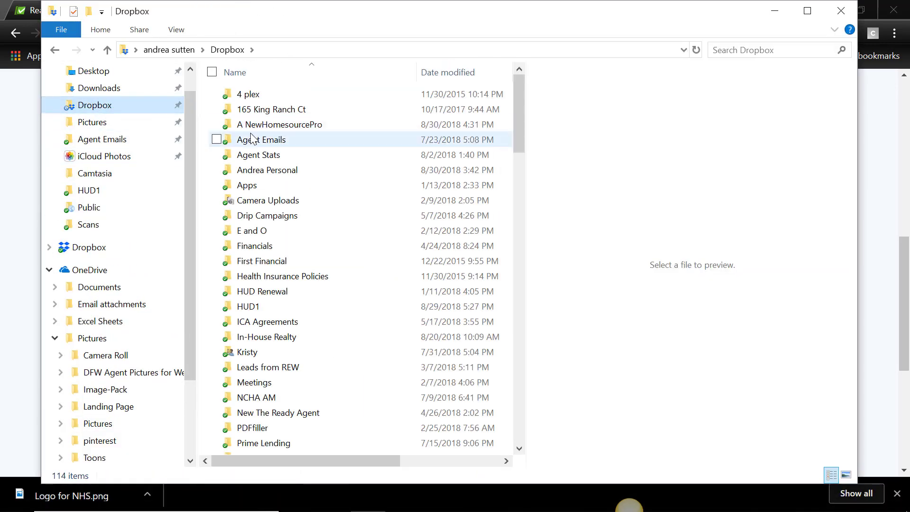
pyautogui.click(260, 126)
pyautogui.doubleClick(260, 126)
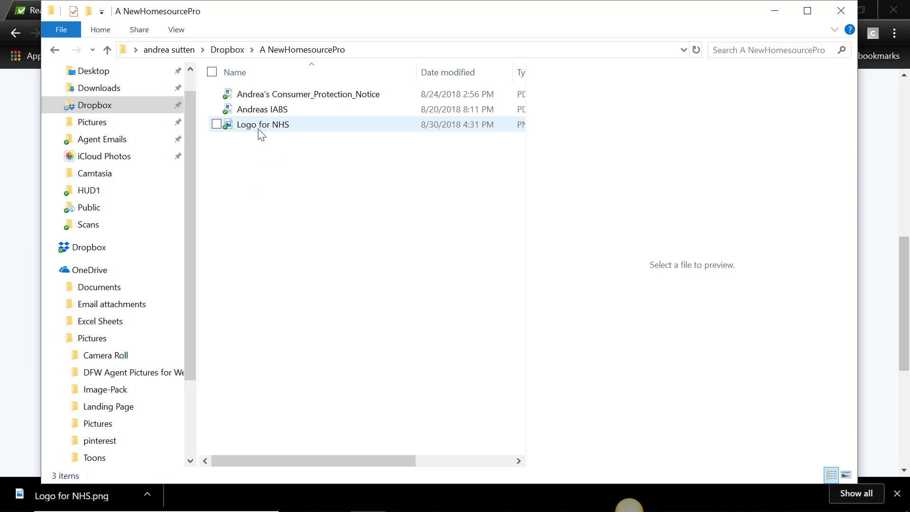
pyautogui.click(280, 96)
pyautogui.rightClick(280, 96)
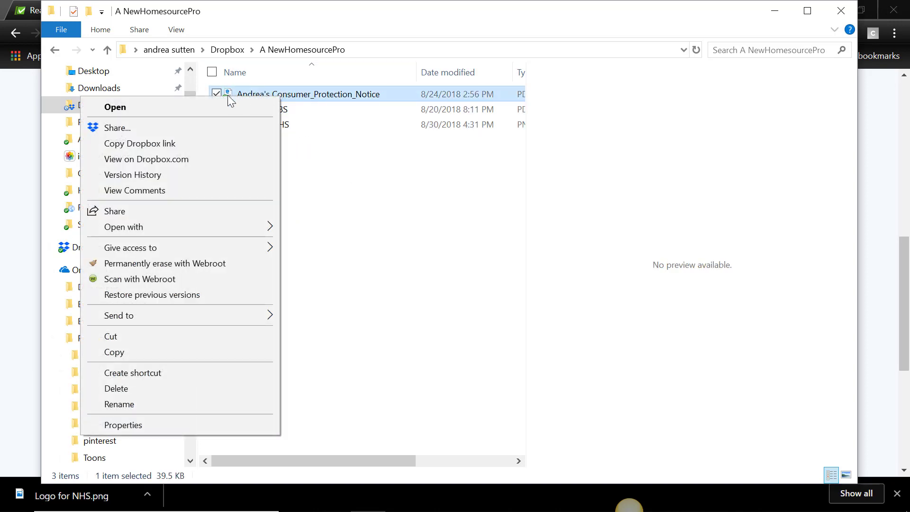
pyautogui.click(142, 143)
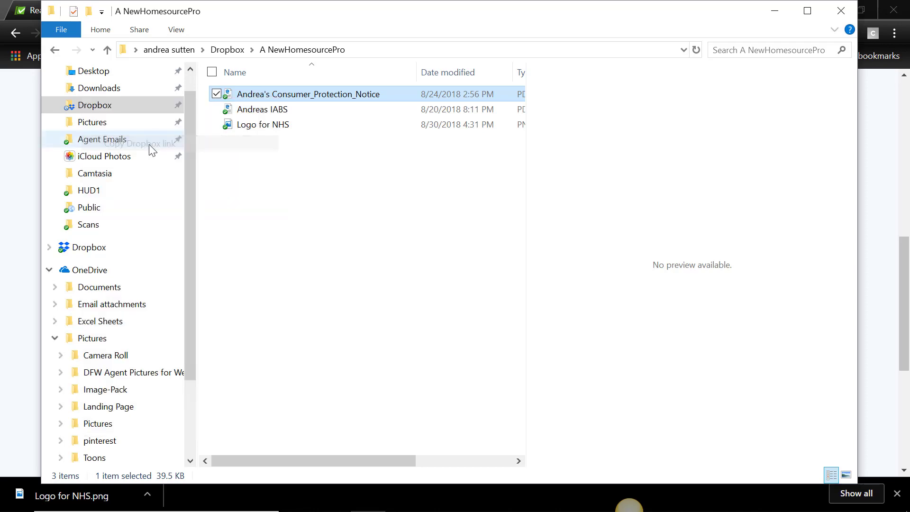
pyautogui.click(775, 10)
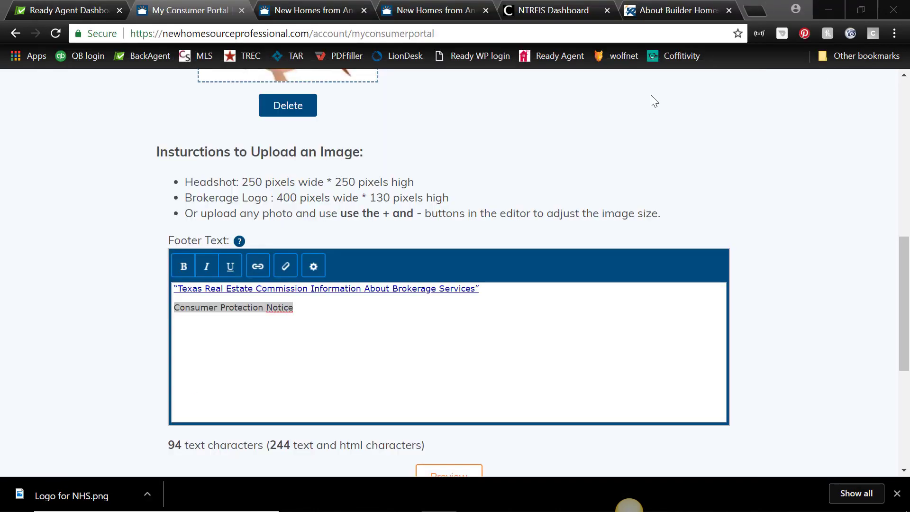
# Step: Hyperlink the Consumer Protection Notice line to the pasted Dropbox URL, then save the footer
pyautogui.click(259, 266)
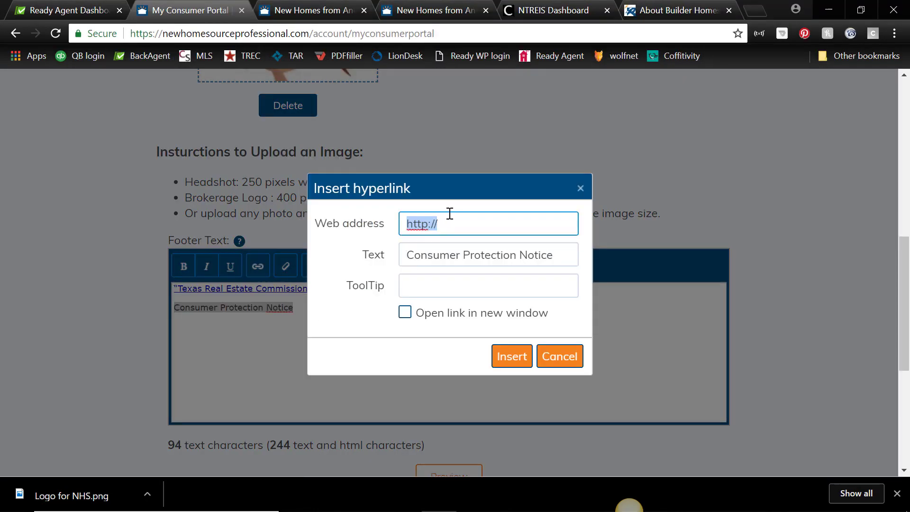
pyautogui.hotkey('ctrl', 'v')
pyautogui.click(512, 356)
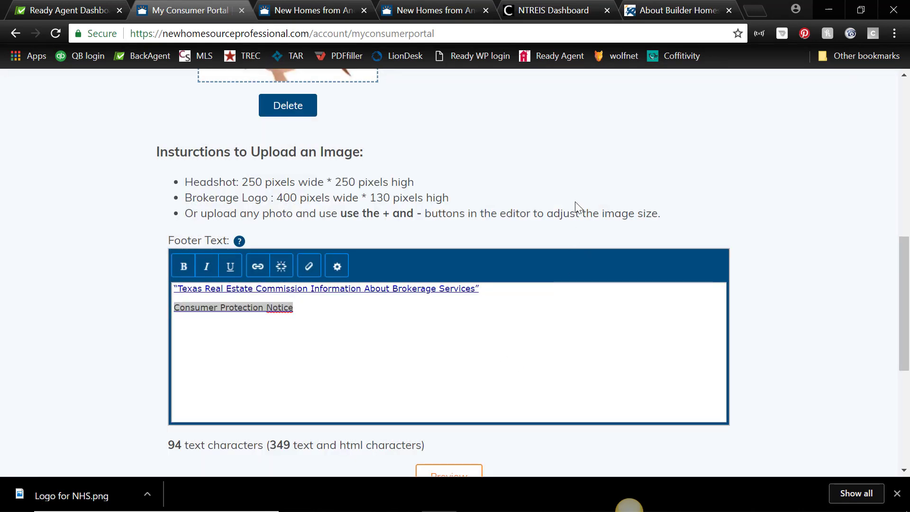
pyautogui.scroll(-2, 642, 223)
pyautogui.click(455, 423)
pyautogui.click(540, 289)
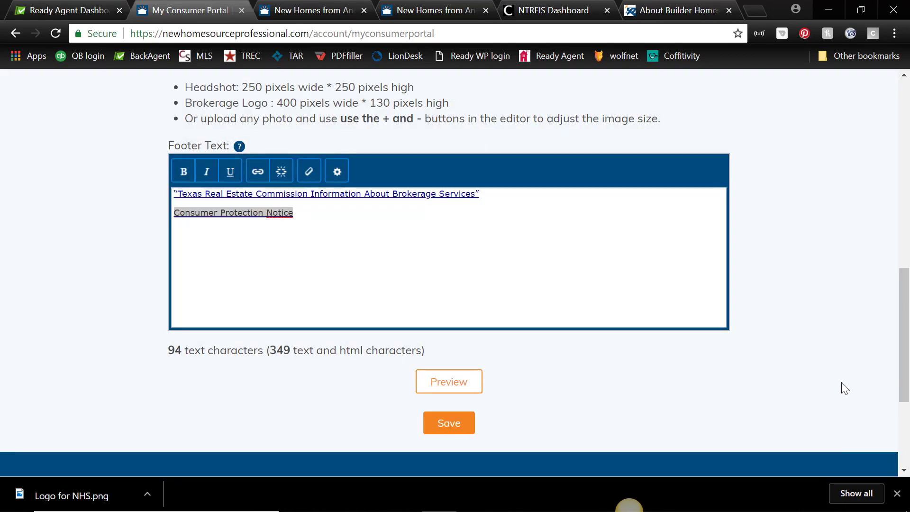
pyautogui.scroll(12, 841, 377)
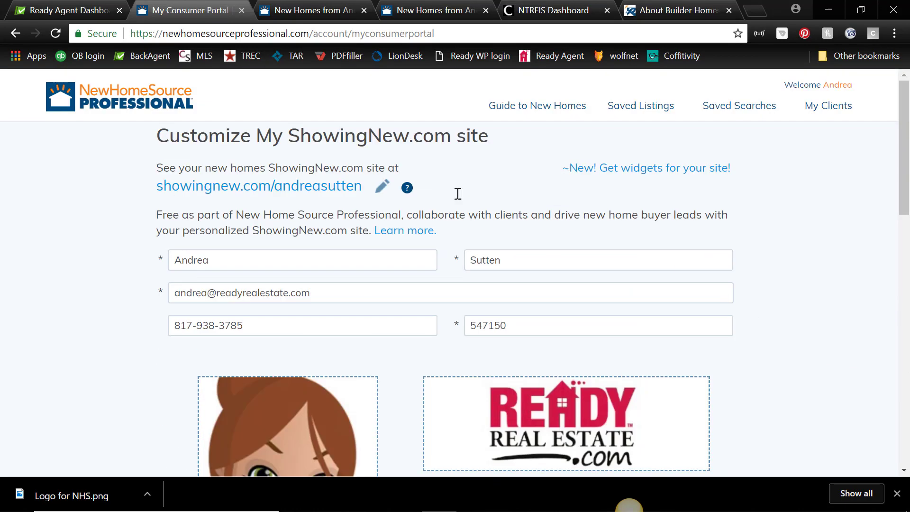
# Step: On the live ShowingNew.com site, test the footer's Consumer Protection Notice link, then close the PDF tab
pyautogui.click(287, 185)
pyautogui.scroll(-10, 747, 234)
pyautogui.scroll(-13, 748, 234)
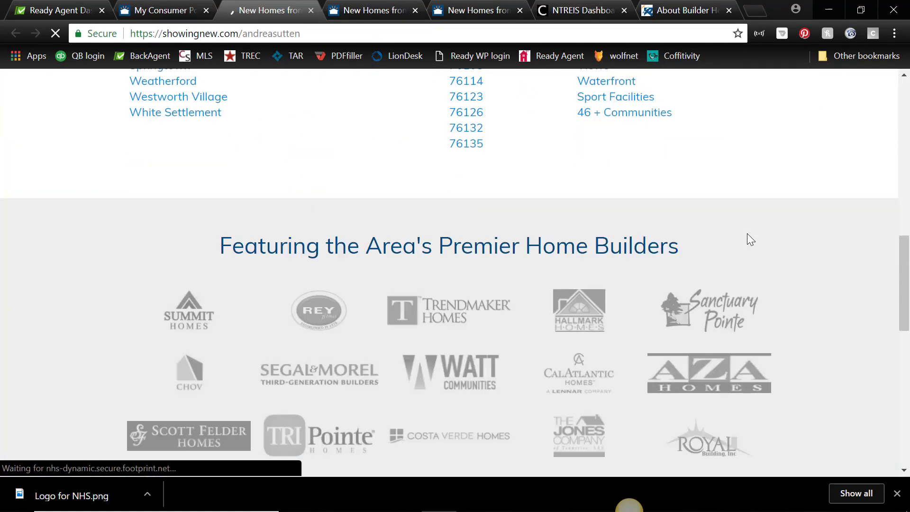
pyautogui.scroll(-3, 711, 235)
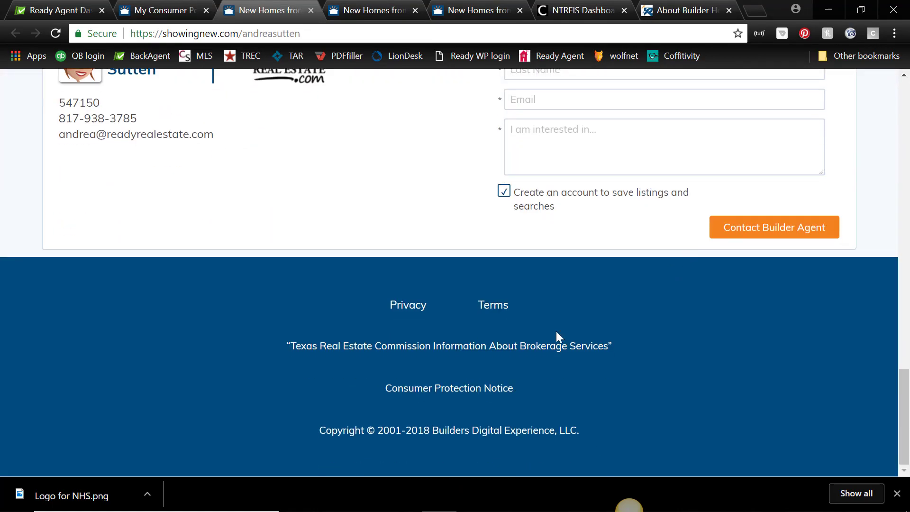
pyautogui.click(475, 394)
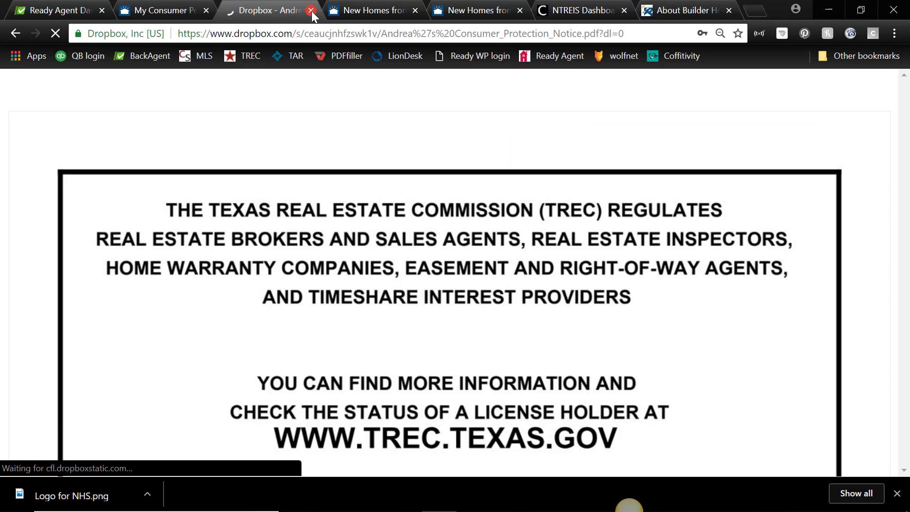
pyautogui.click(311, 10)
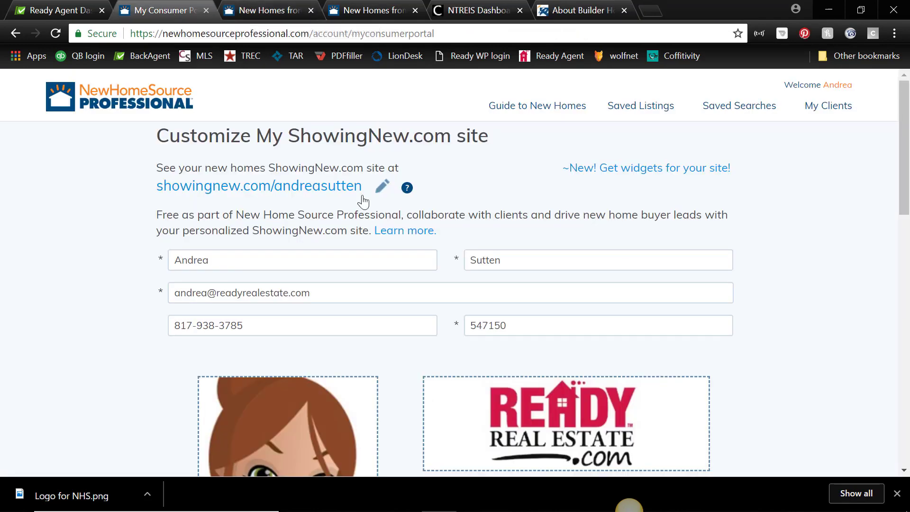
# Step: Search for new homes in Fort Worth, TX Area with a $900,000 maximum price
pyautogui.click(308, 9)
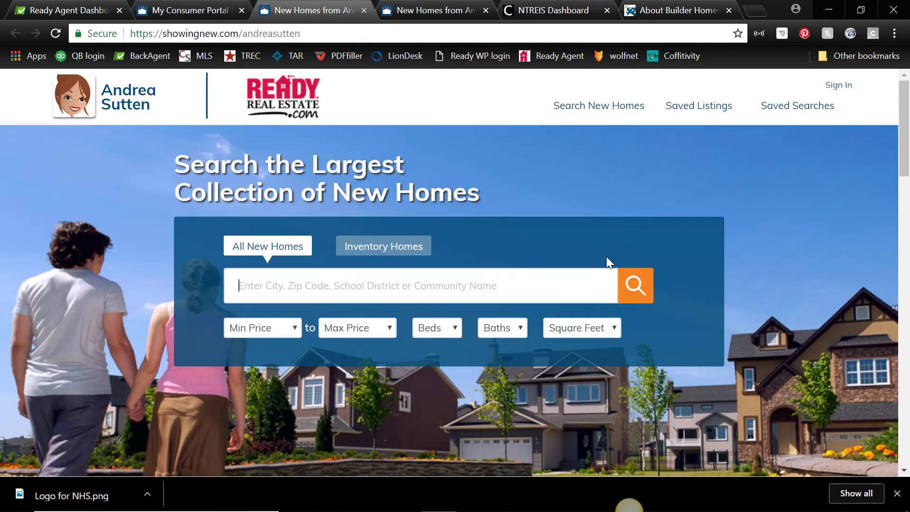
pyautogui.write('fort worth')
pyautogui.click(377, 329)
pyautogui.click(351, 275)
pyautogui.click(633, 285)
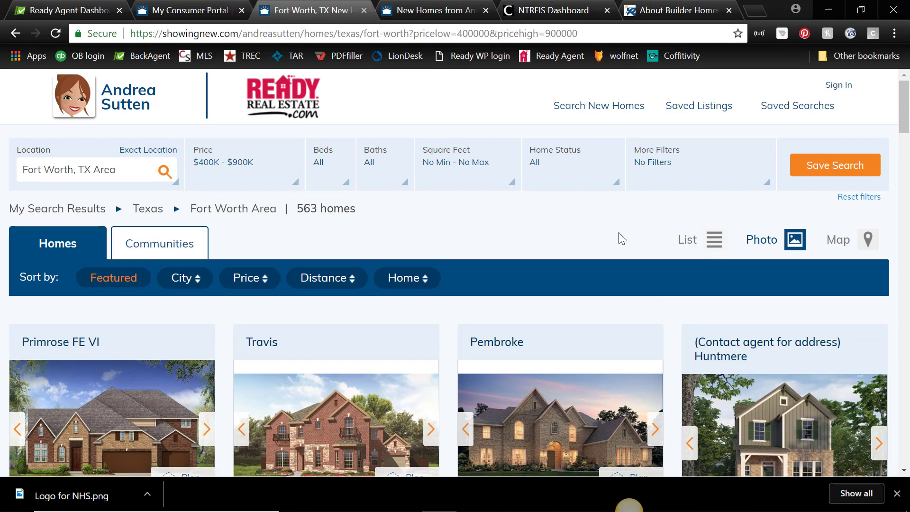
# Step: Open the Pembroke listing in Gean Estates, Keller, from the Fort Worth results
pyautogui.scroll(-6, 620, 239)
pyautogui.scroll(-2, 566, 279)
pyautogui.scroll(6, 565, 279)
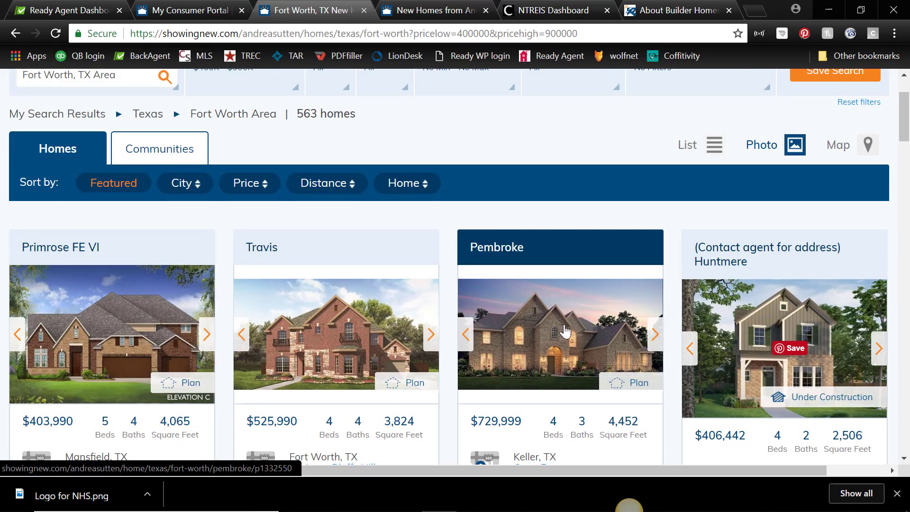
pyautogui.click(565, 332)
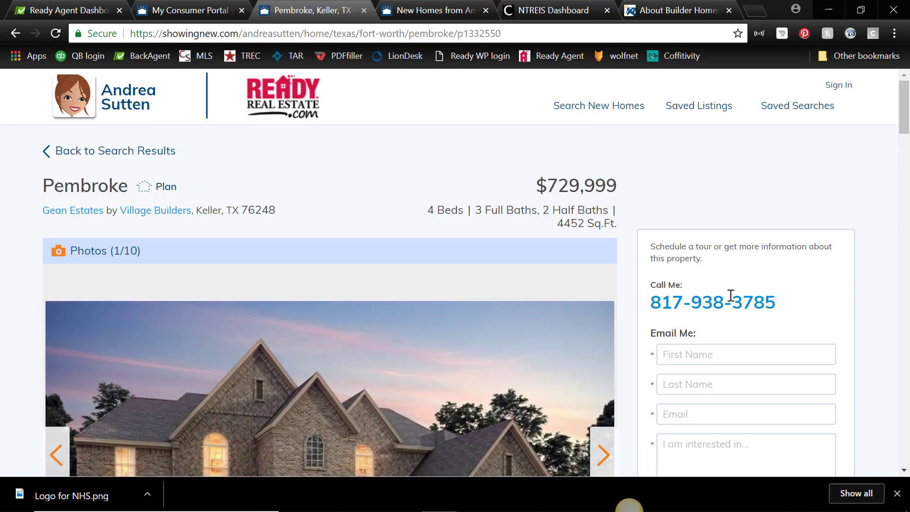
pyautogui.scroll(-4, 736, 297)
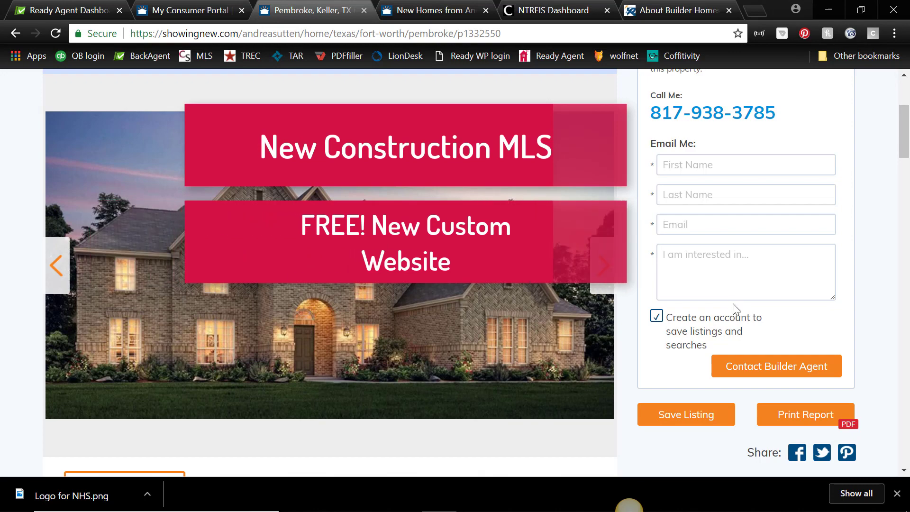
pyautogui.scroll(4, 721, 283)
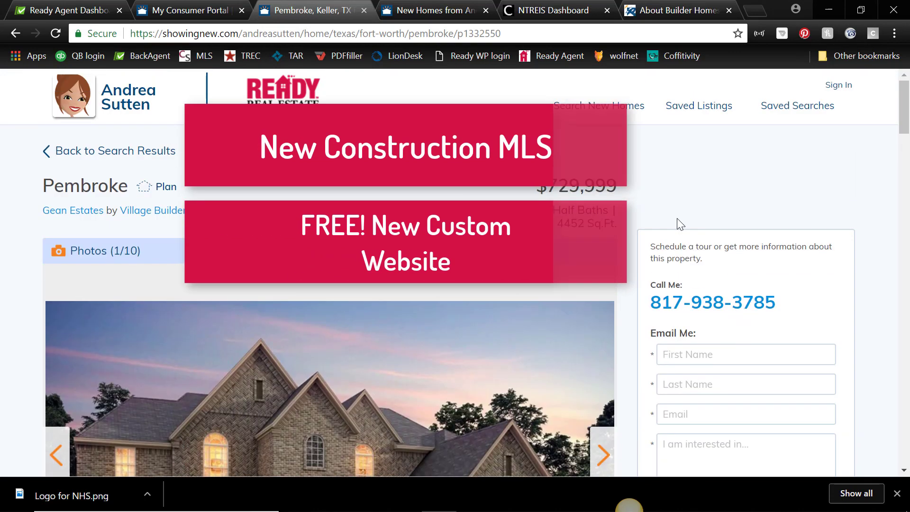